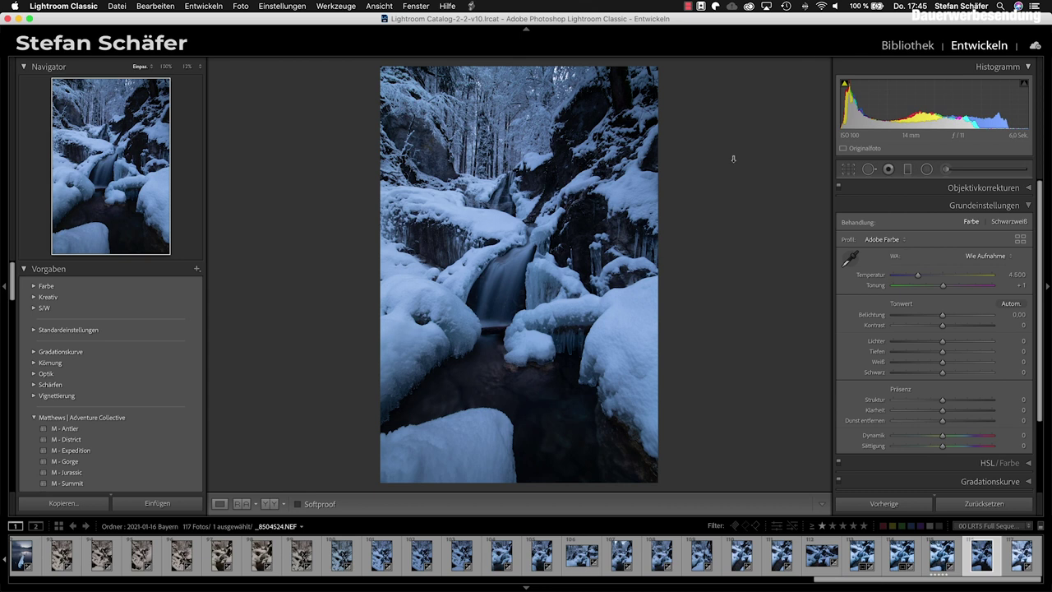
# Show Lightroom's Bibliothek view with its toolbar, then view _8504524.NEF in Capture One and Luminar AI
pyautogui.click(909, 45)
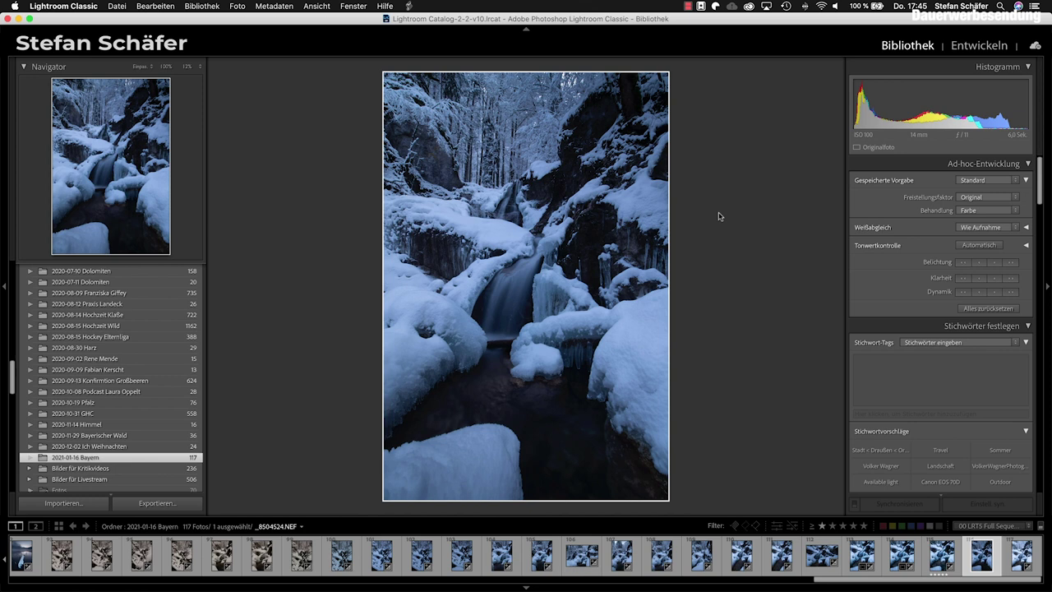
pyautogui.press('t')
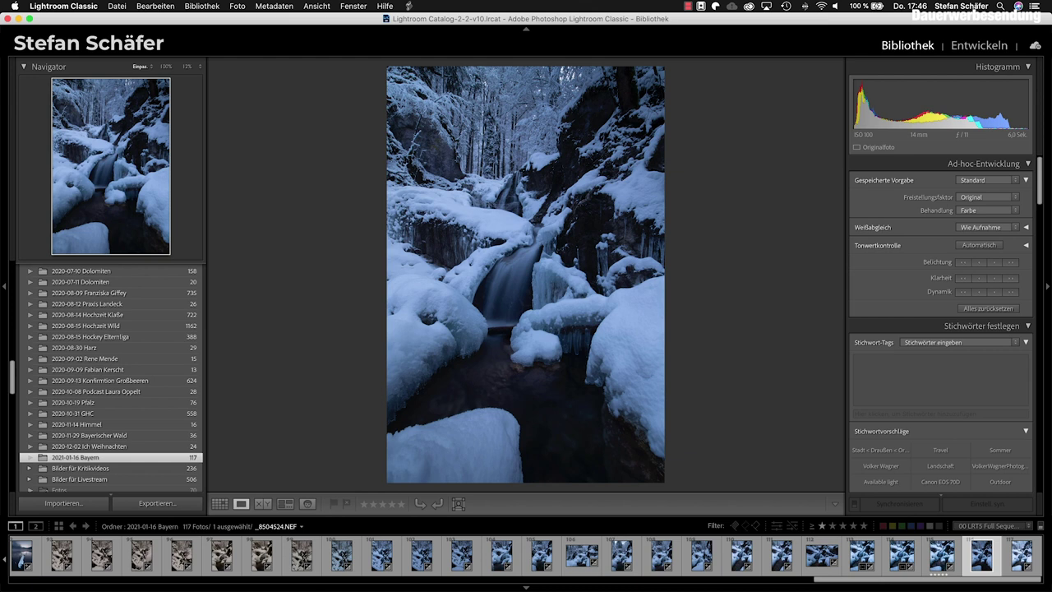
pyautogui.press('super+Tab')
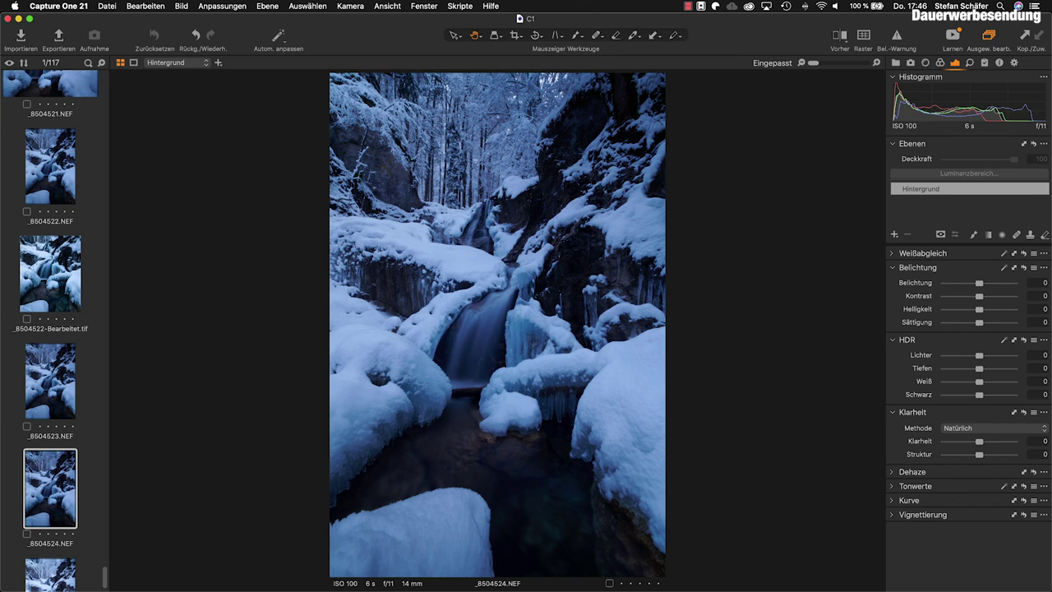
pyautogui.press('super+Tab')
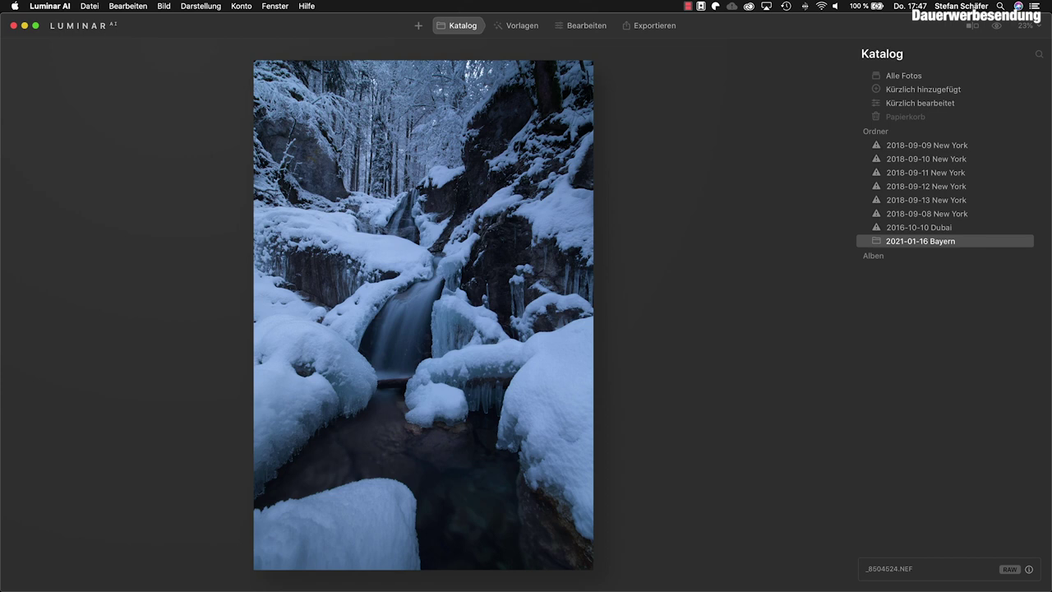
# Switch from Luminar AI back to Lightroom Classic's library showing _8504524.NEF
pyautogui.press('super+Tab')
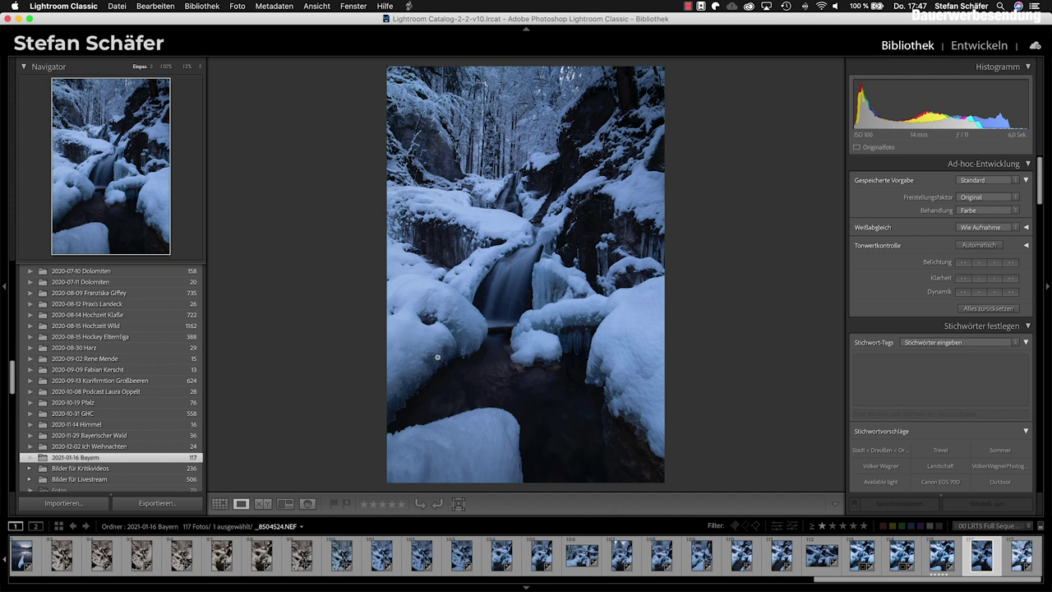
# Show the 2021-01-16 Bayern folder in Lightroom Classic's thumbnail Grid view
pyautogui.press('g')
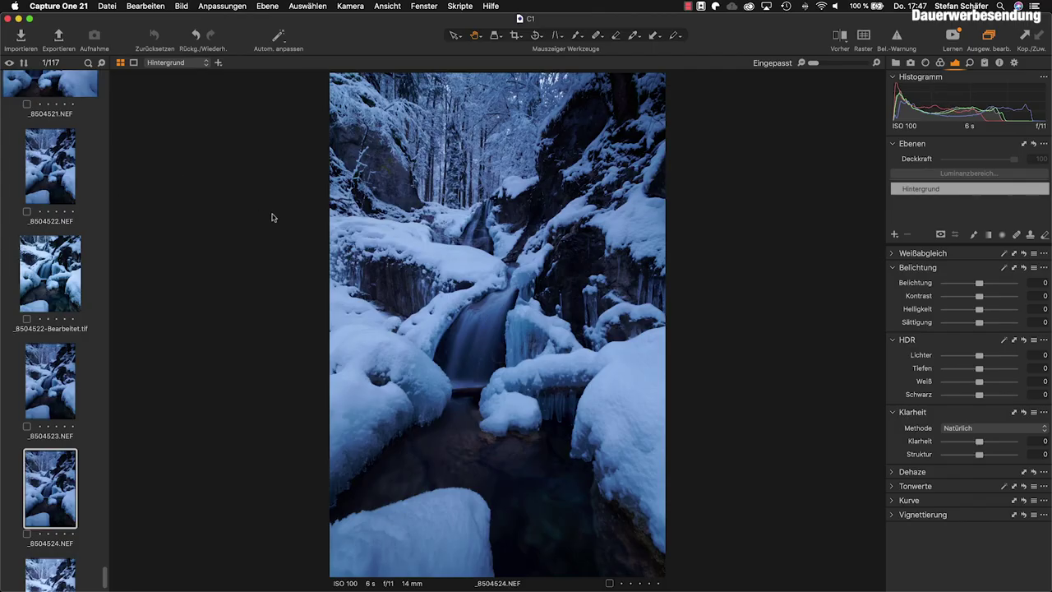
# Browse Capture One's 117-photo thumbnail grid, then reopen _8504524.NEF large in the viewer
pyautogui.press('alt+super+v')
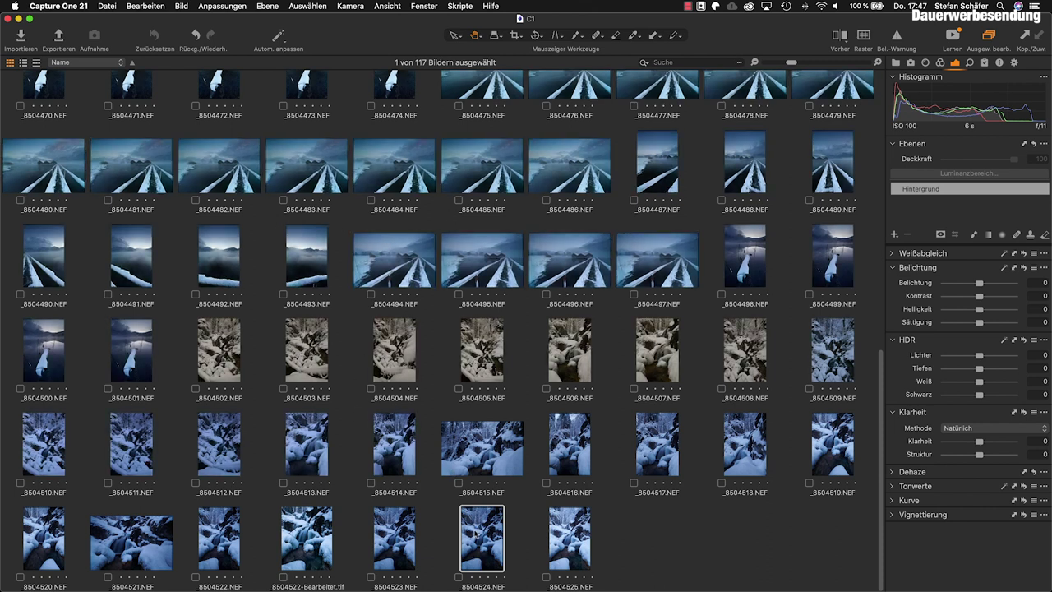
pyautogui.doubleClick(476, 533)
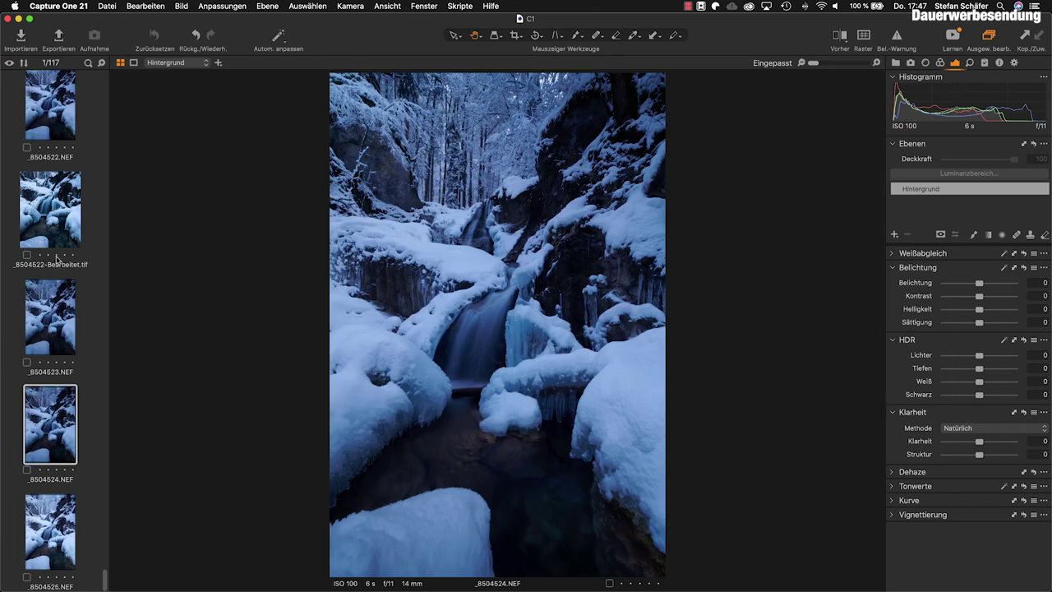
pyautogui.scroll(1, 30, 233)
pyautogui.scroll(-1, 30, 233)
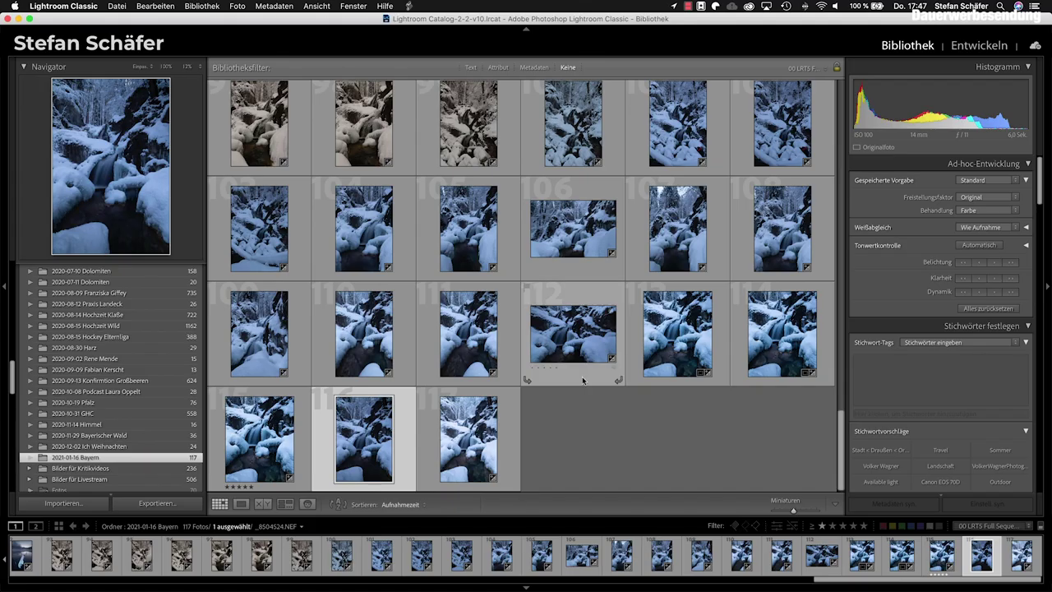
# Open _8504524.NEF in Lightroom Classic's Loupe view from the grid
pyautogui.doubleClick(370, 444)
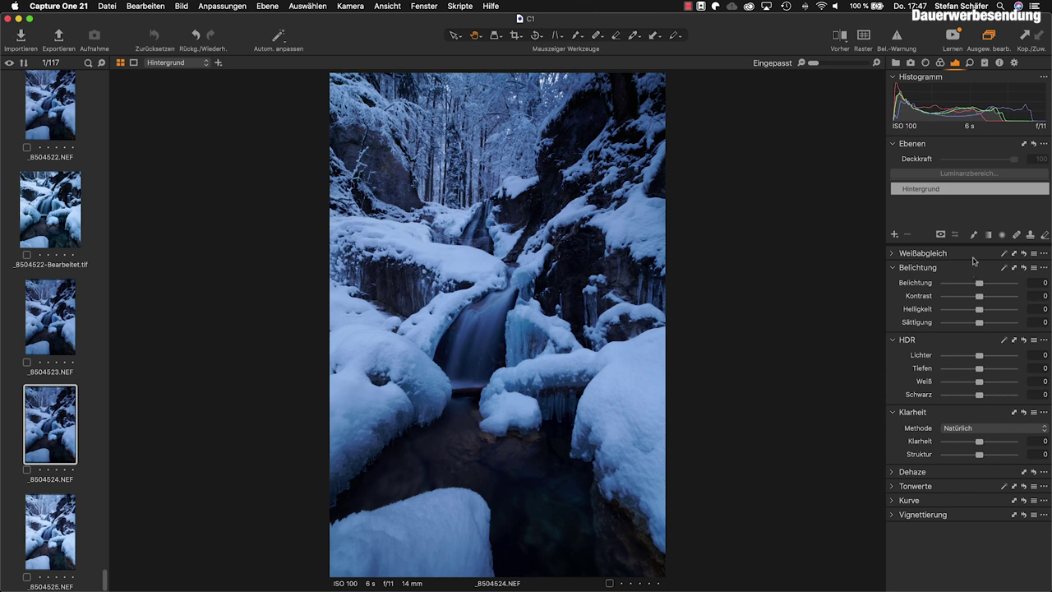
# Pull Capture One's Belichtung exposure tool out as a floating panel
pyautogui.moveTo(970, 268)
pyautogui.mouseDown()
pyautogui.moveTo(277, 249)
pyautogui.moveTo(975, 280)
pyautogui.mouseUp()
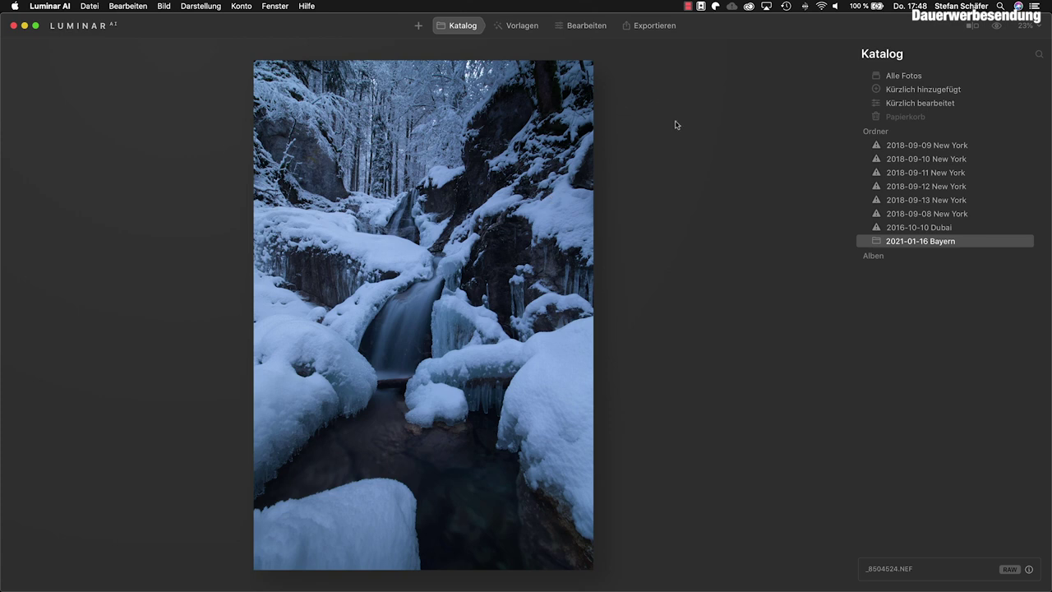
# Set the photo to Nicht markiert in Luminar AI, then bring up its context menu in Lightroom Classic
pyautogui.moveTo(920, 241)
pyautogui.rightClick(524, 267)
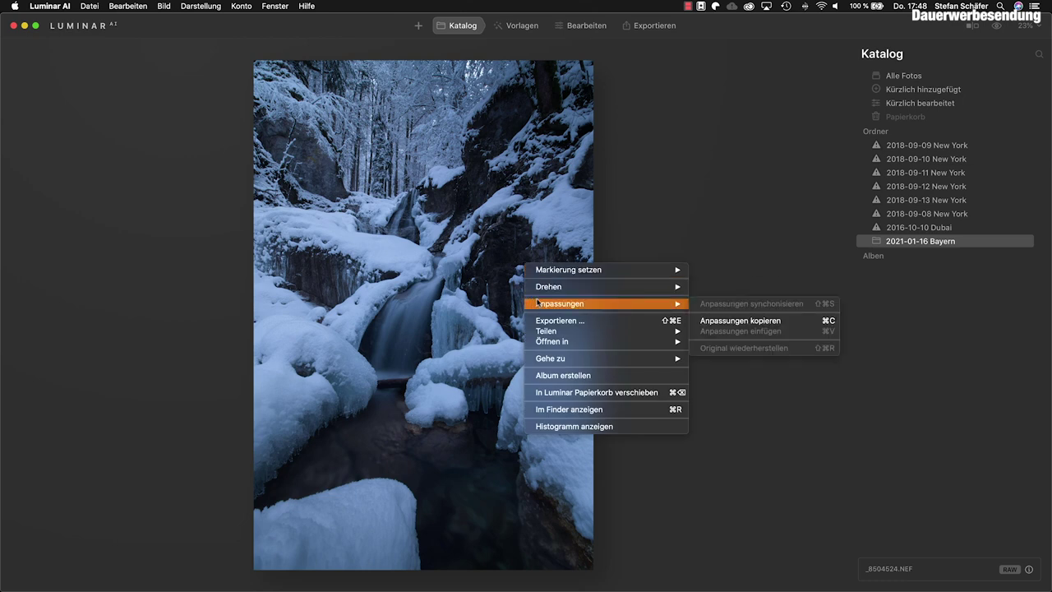
pyautogui.moveTo(568, 269)
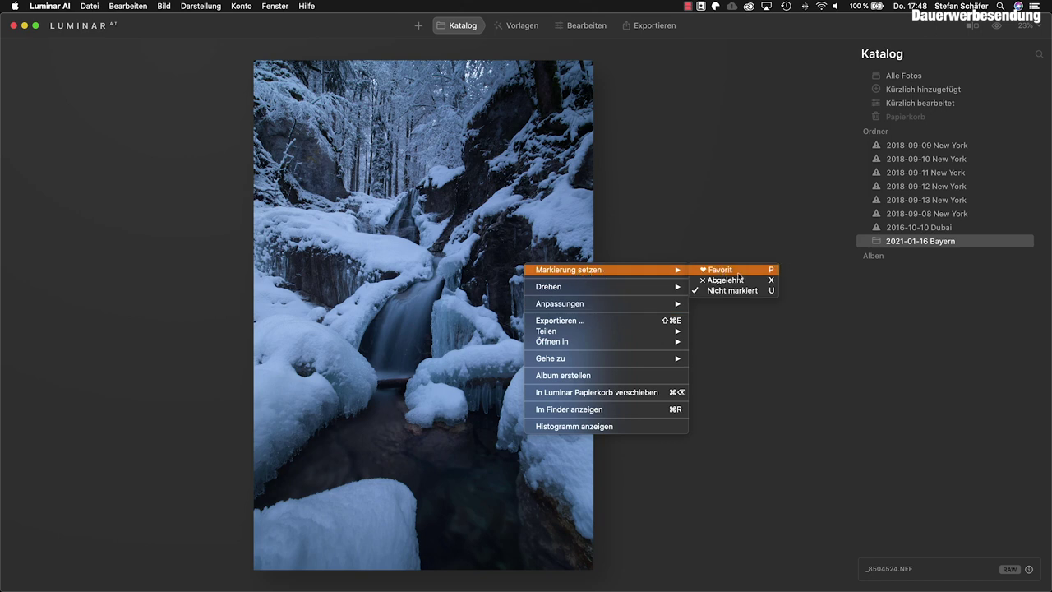
pyautogui.click(715, 294)
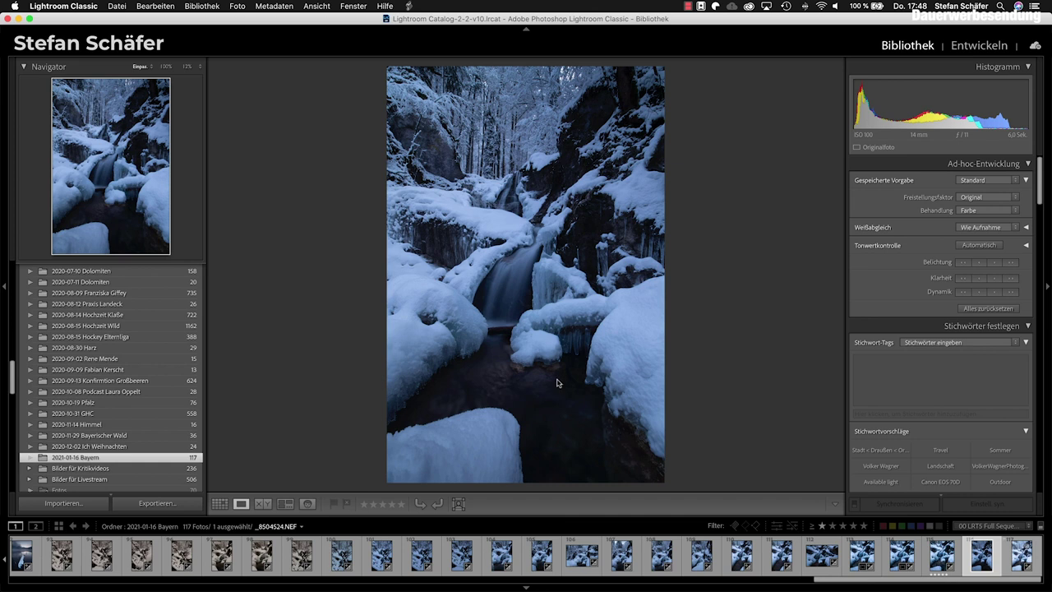
pyautogui.rightClick(558, 383)
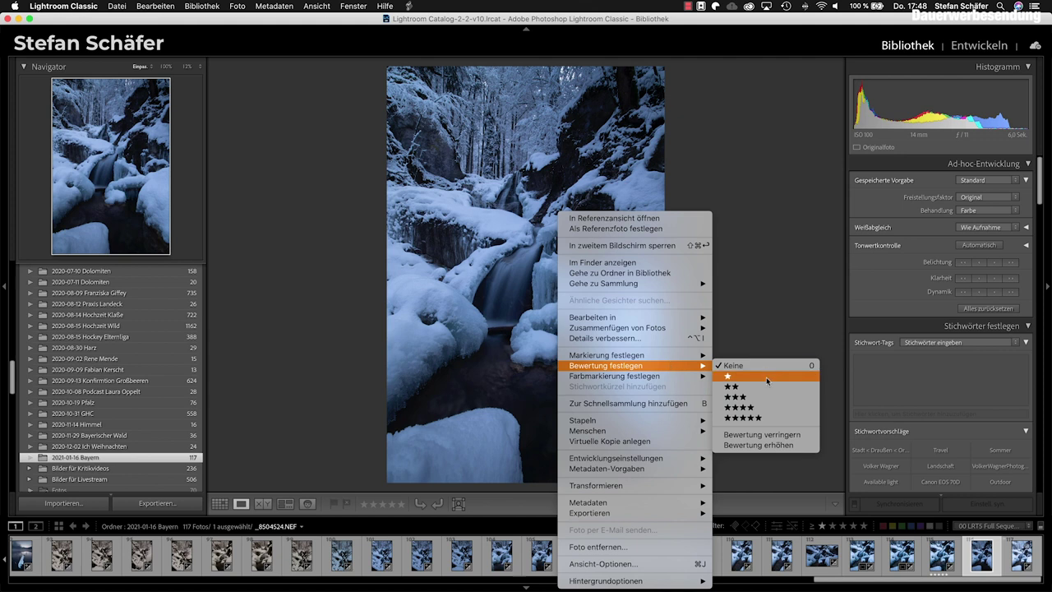
pyautogui.moveTo(625, 376)
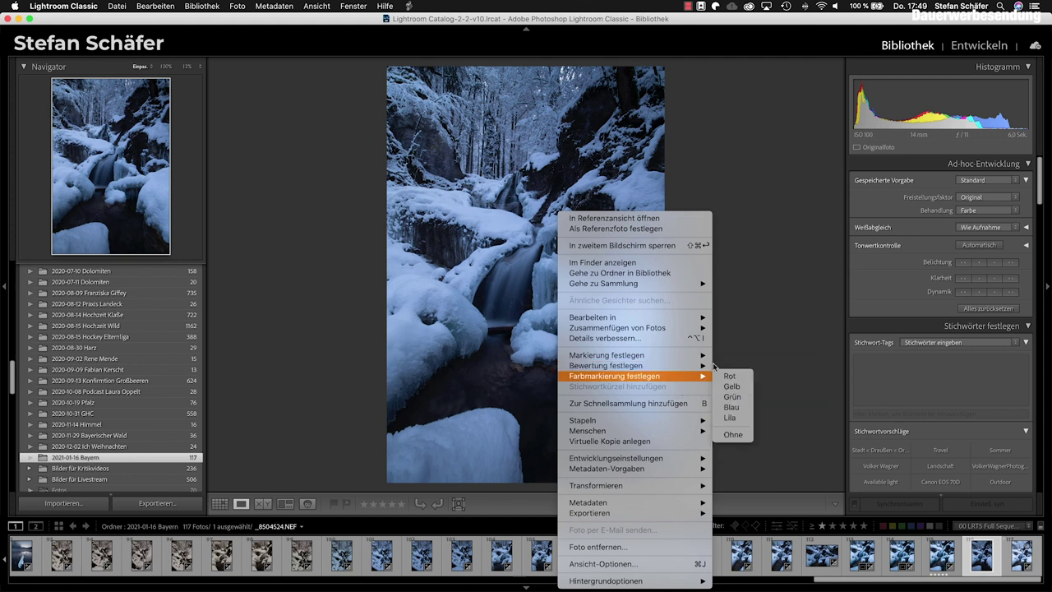
# Dismiss Lightroom Classic's context menu without applying a colour label
pyautogui.click(782, 362)
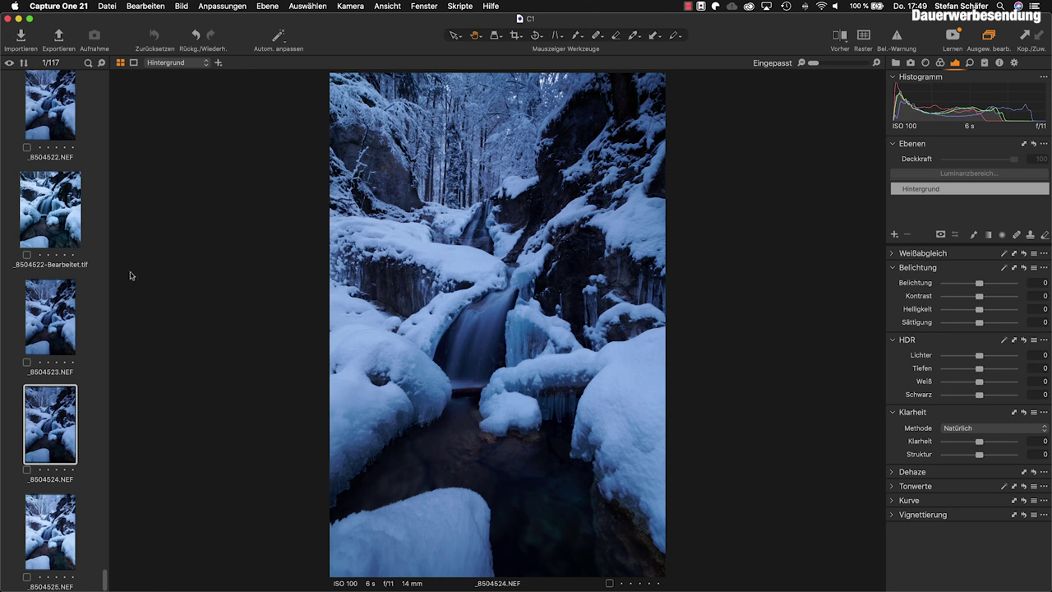
# Check the thumbnail's Farbmarkierung options in Capture One 21 and close them unapplied
pyautogui.rightClick(51, 427)
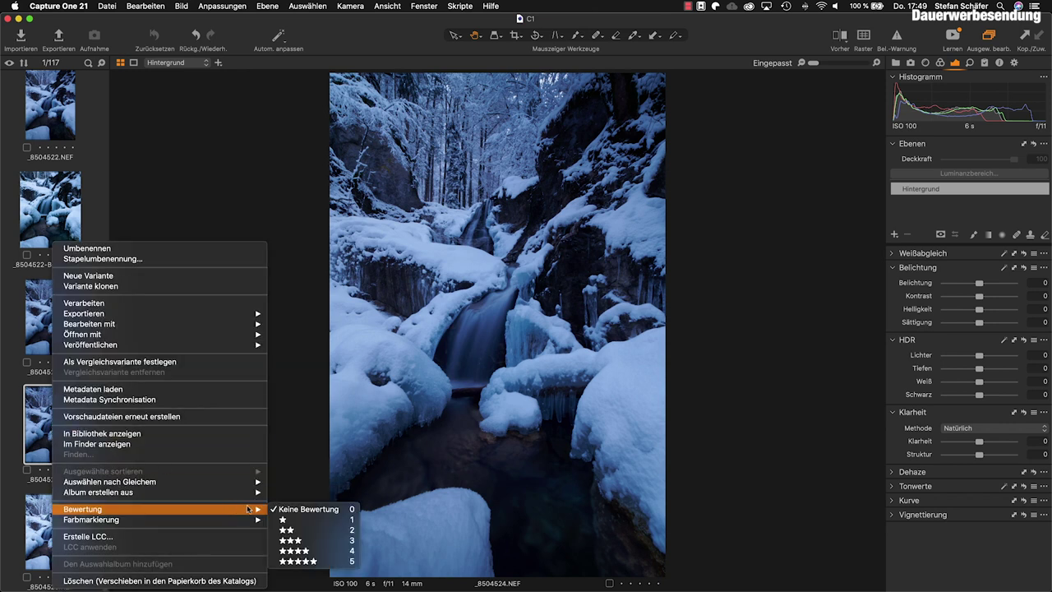
pyautogui.moveTo(156, 519)
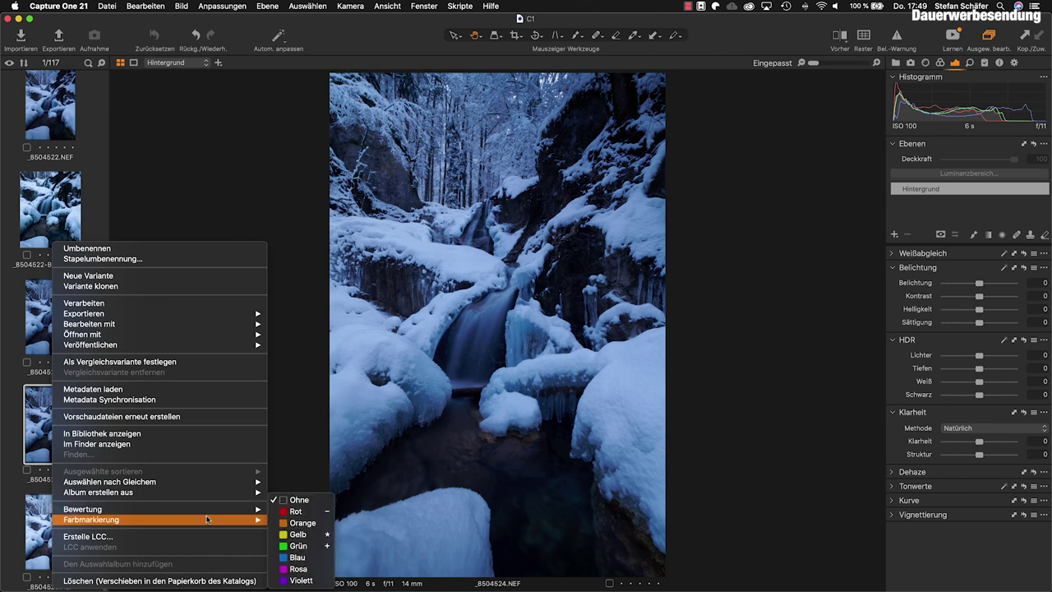
pyautogui.click(300, 444)
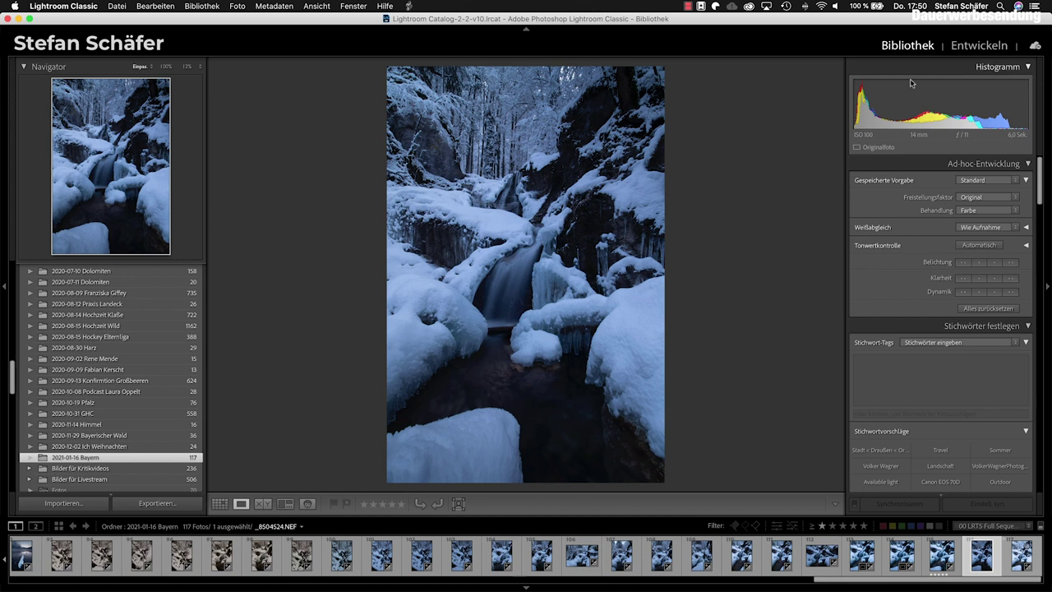
# Switch Lightroom Classic to the Entwickeln module for the waterfall photo
pyautogui.click(974, 48)
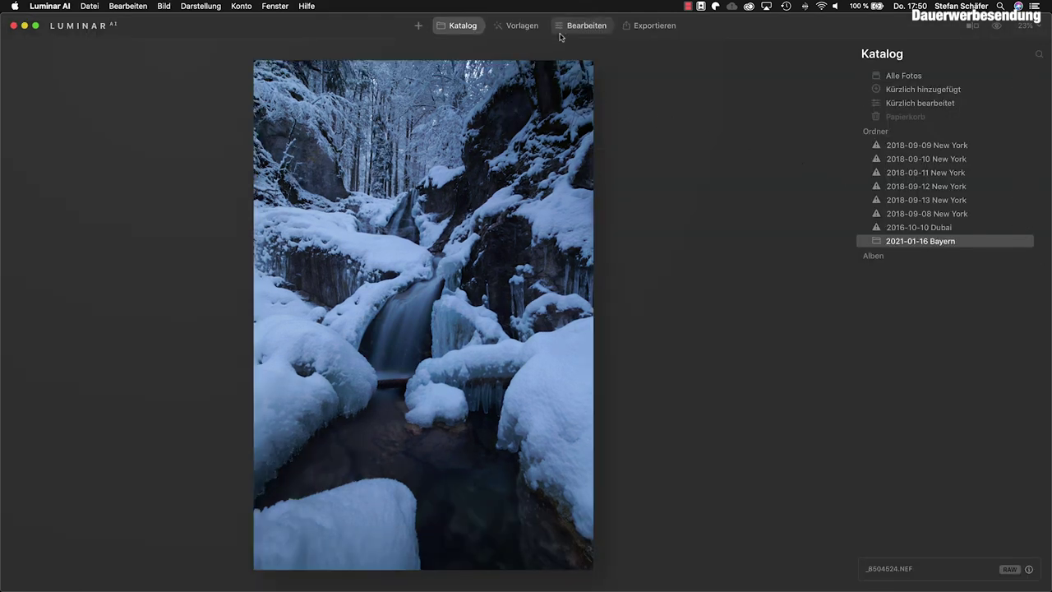
# Open Luminar AI's Bearbeiten view with the editing tools for the waterfall photo
pyautogui.click(565, 27)
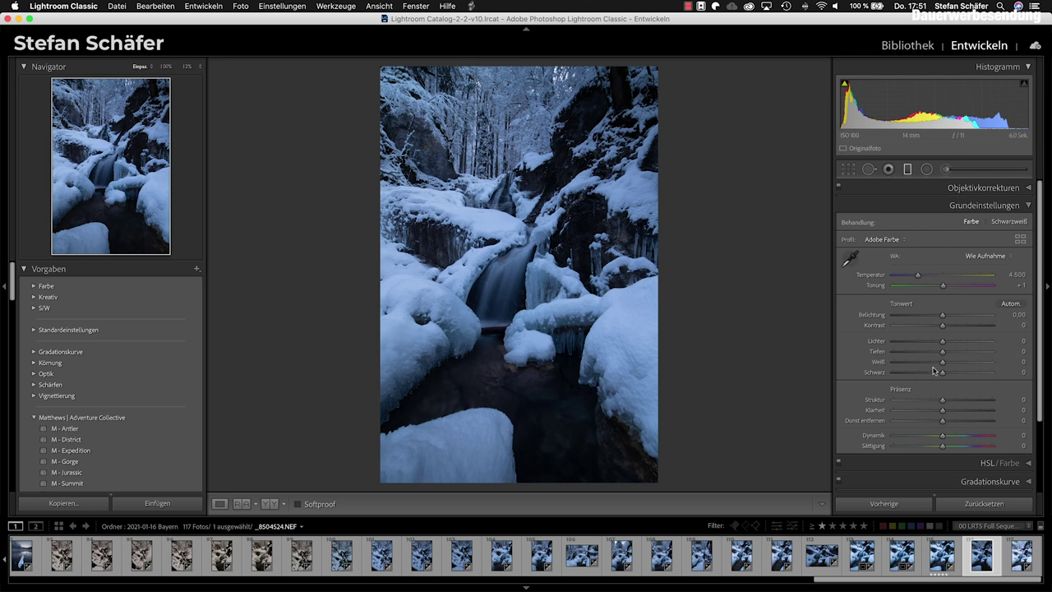
# Scroll down through Lightroom Classic's Develop panel for the waterfall photo
pyautogui.scroll(-1, 934, 370)
pyautogui.scroll(-2, 934, 371)
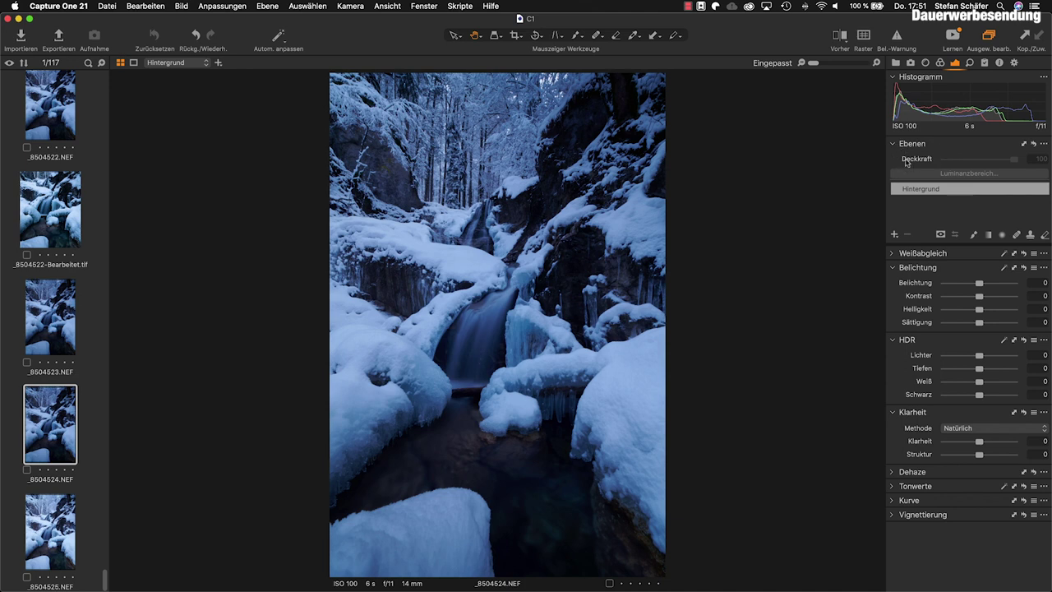
# Try a new adjustment layer with raised exposure, then delete the empty layer
pyautogui.click(896, 234)
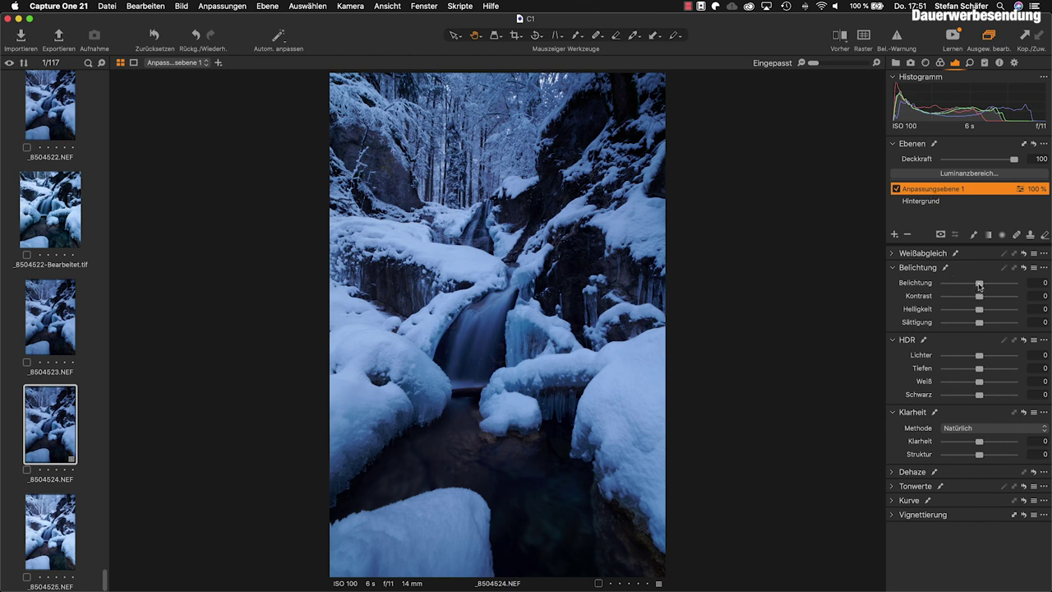
pyautogui.moveTo(979, 284); pyautogui.dragTo(988, 285)
pyautogui.click(908, 235)
# Create a filled adjustment layer with exposure 0,85 and contrast raised to 6
pyautogui.click(894, 235)
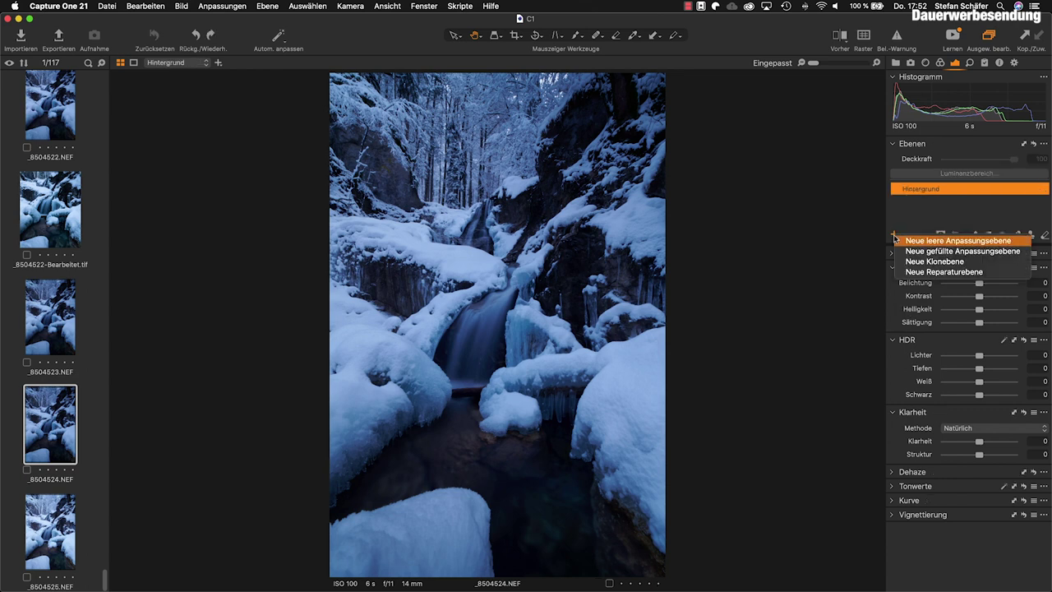
pyautogui.click(910, 251)
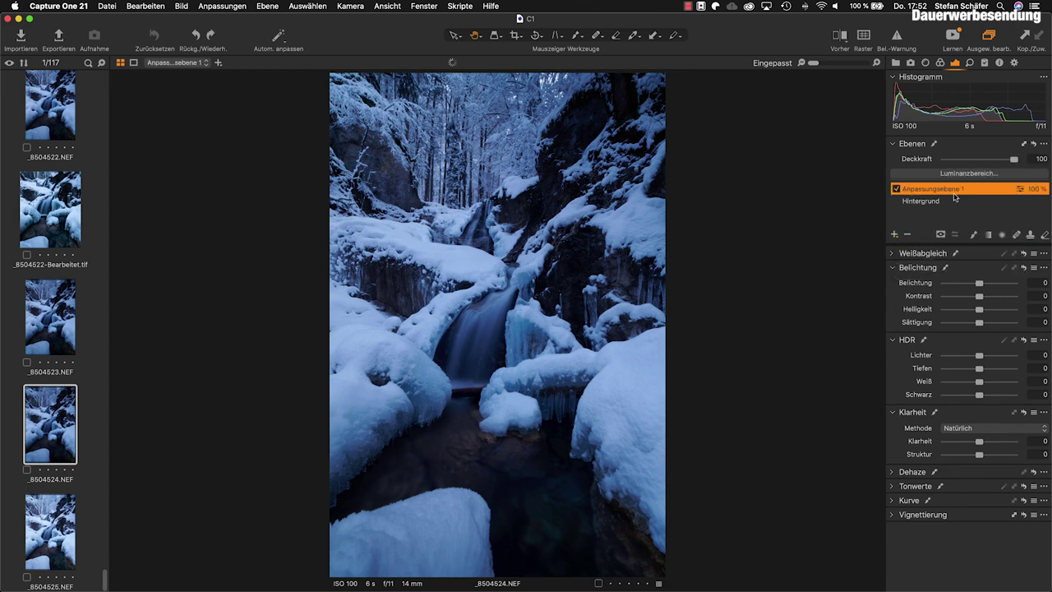
pyautogui.click(979, 284)
pyautogui.moveTo(980, 285); pyautogui.dragTo(986, 284)
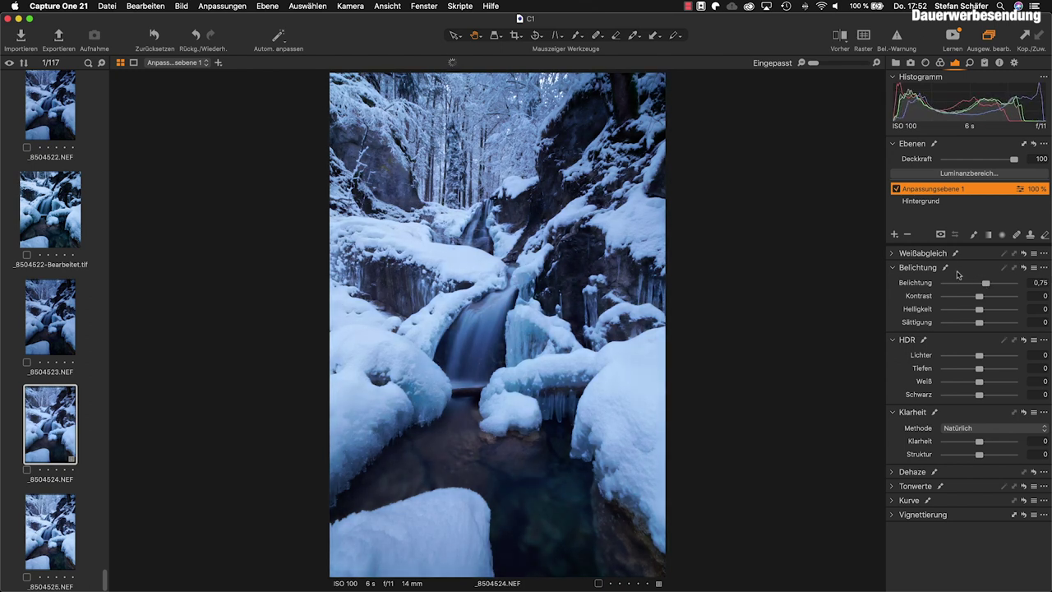
pyautogui.moveTo(985, 284); pyautogui.dragTo(988, 286)
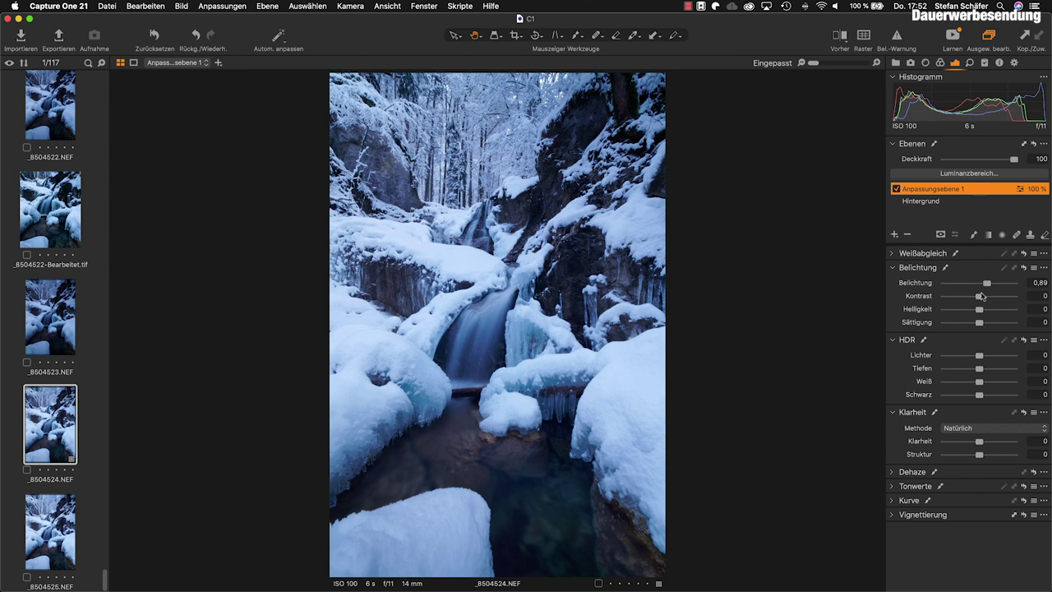
pyautogui.moveTo(981, 297); pyautogui.dragTo(981, 282)
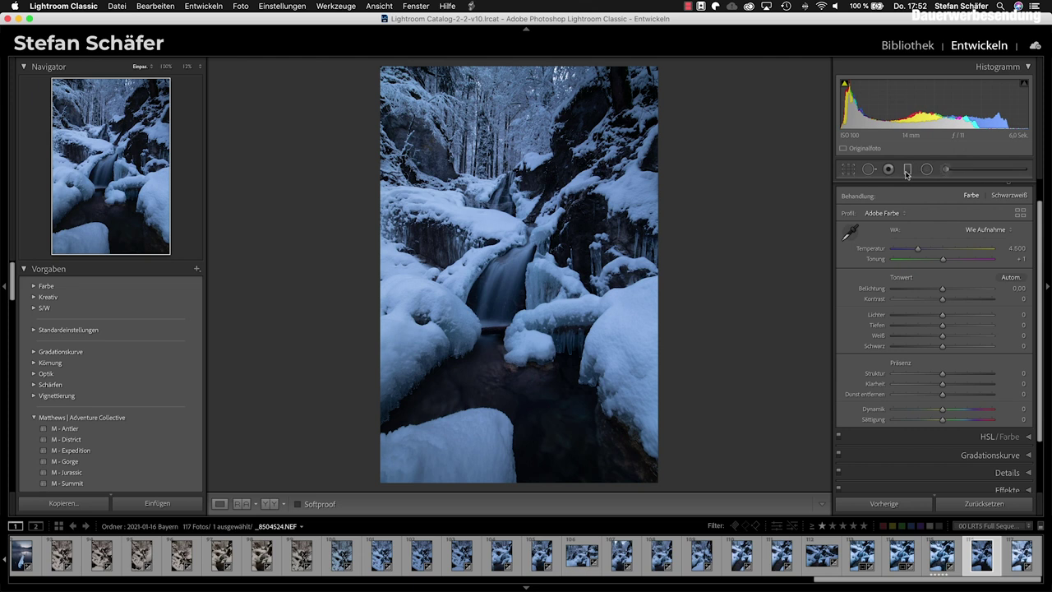
# Start a Graduated Filter adjustment on the waterfall photo in Lightroom Classic
pyautogui.click(907, 170)
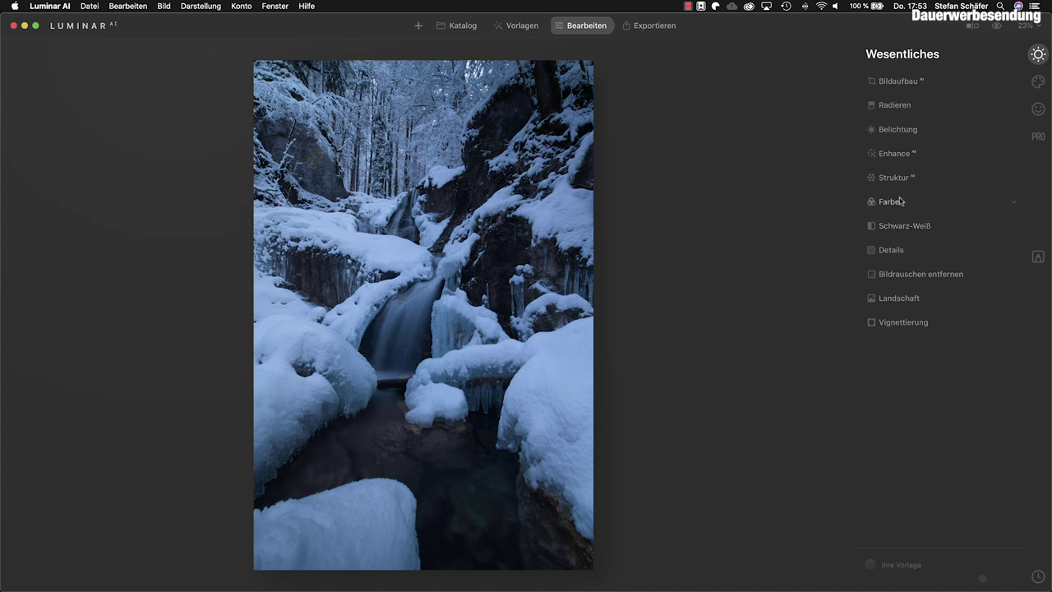
# Expand Farbe in Wesentliches and raise Sättigung to 52
pyautogui.click(896, 203)
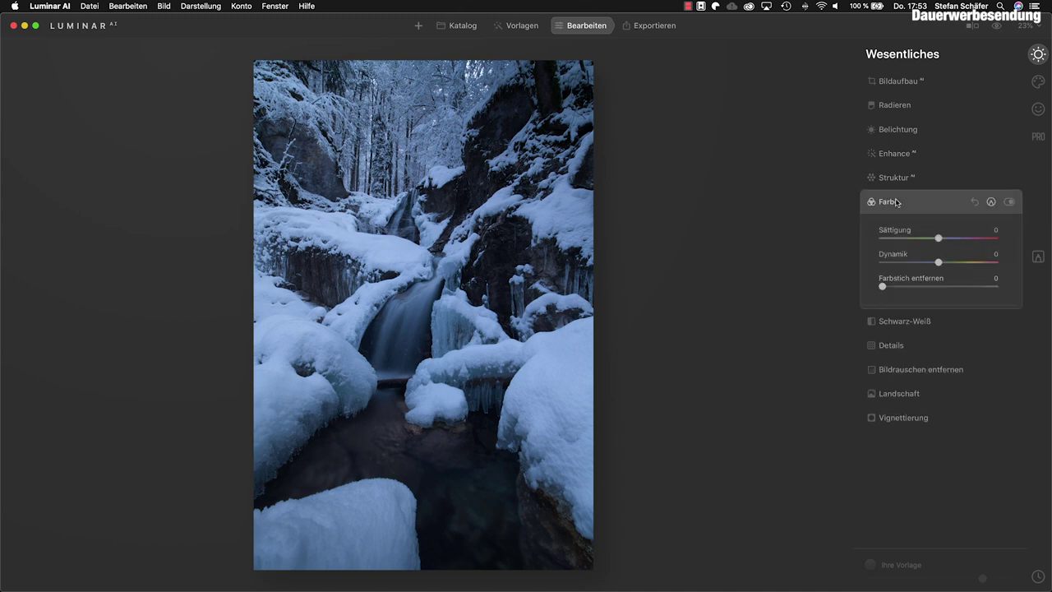
pyautogui.moveTo(938, 238); pyautogui.dragTo(968, 238)
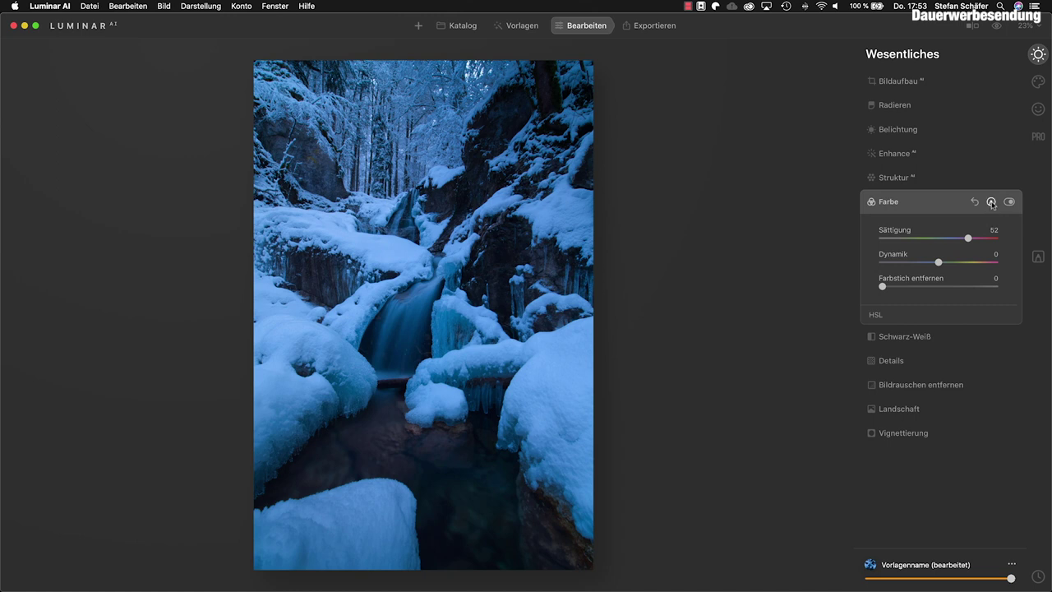
# Add a Malmaske to the Farbe adjustment and brush it over the waterfall
pyautogui.click(992, 203)
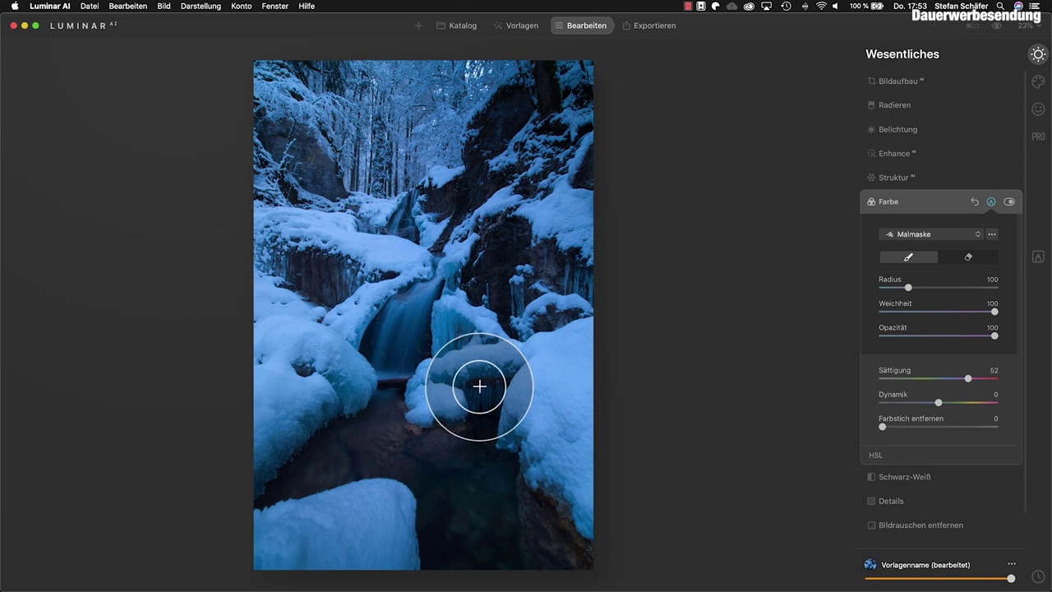
pyautogui.moveTo(481, 383); pyautogui.dragTo(480, 398)
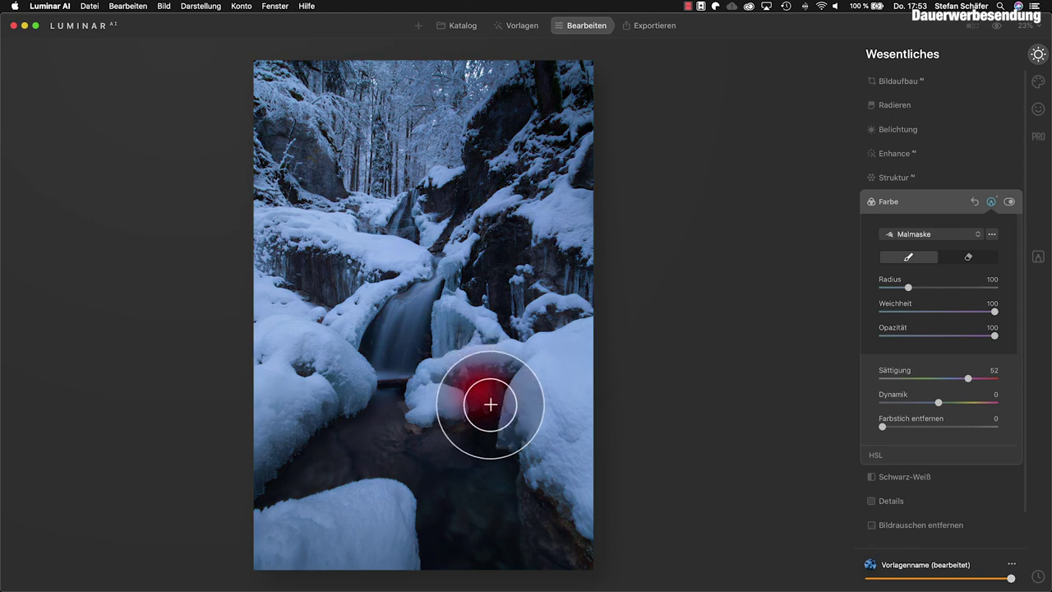
pyautogui.moveTo(481, 399); pyautogui.dragTo(480, 407)
pyautogui.moveTo(422, 298); pyautogui.dragTo(413, 340)
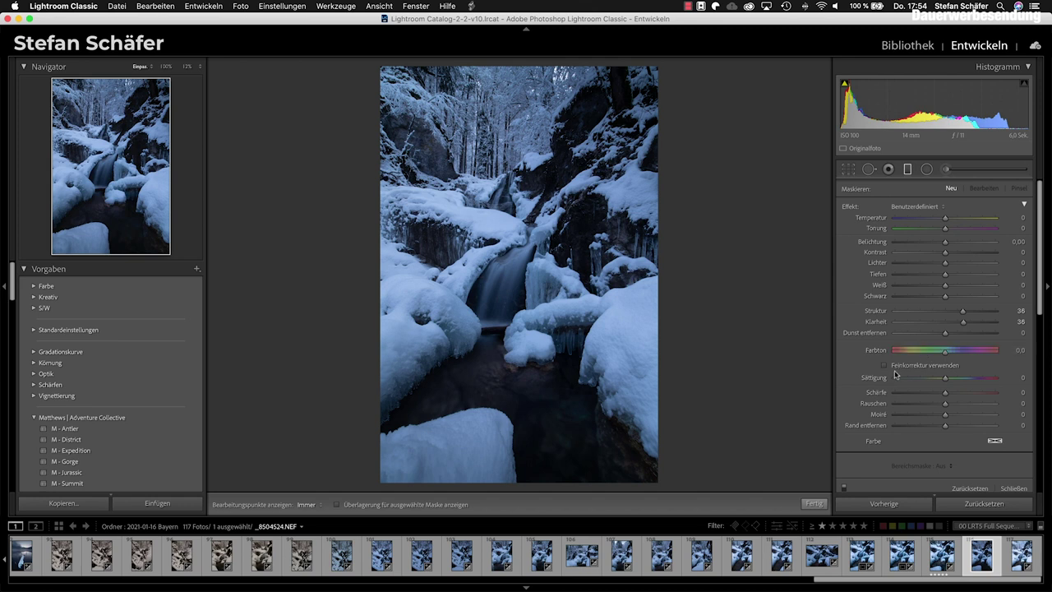
# Close the graduated filter and return to Lightroom's basic develop settings
pyautogui.press('d')
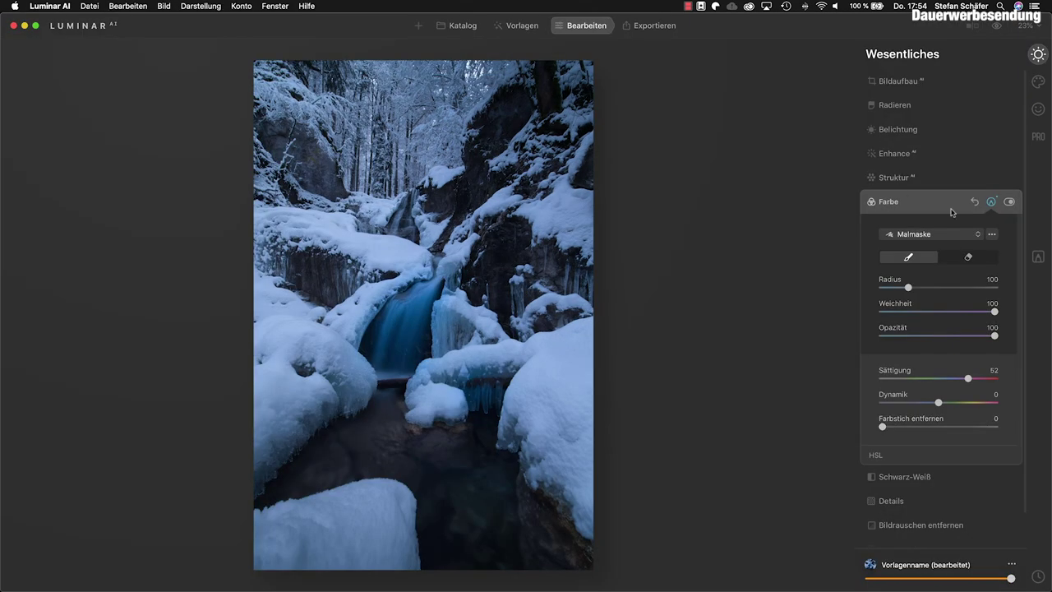
# Collapse Farbe, test a Kreativ Matt look at Stärke 62, then reset it to 0
pyautogui.click(994, 202)
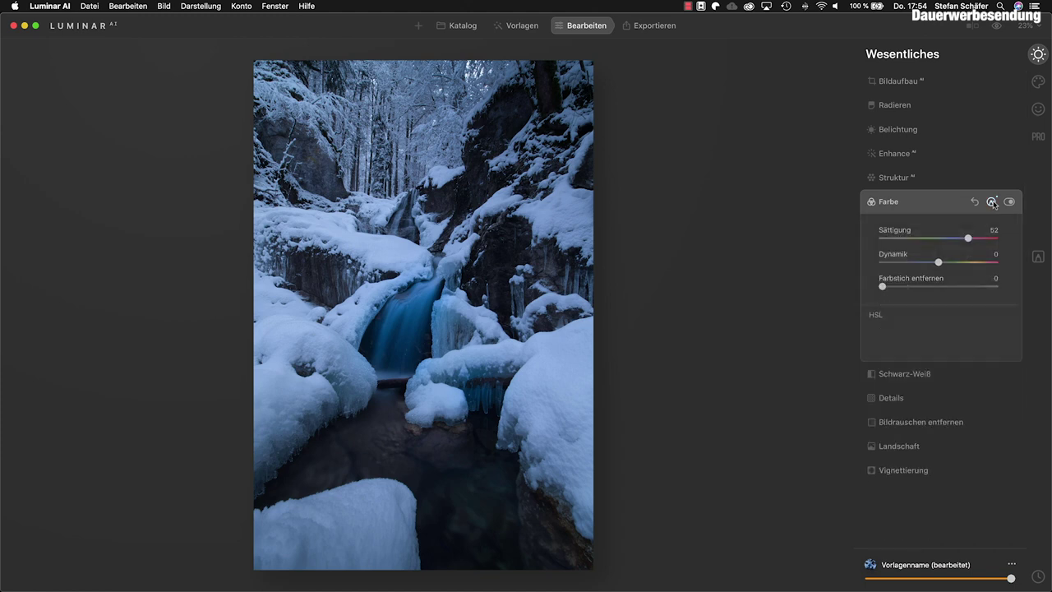
pyautogui.click(922, 205)
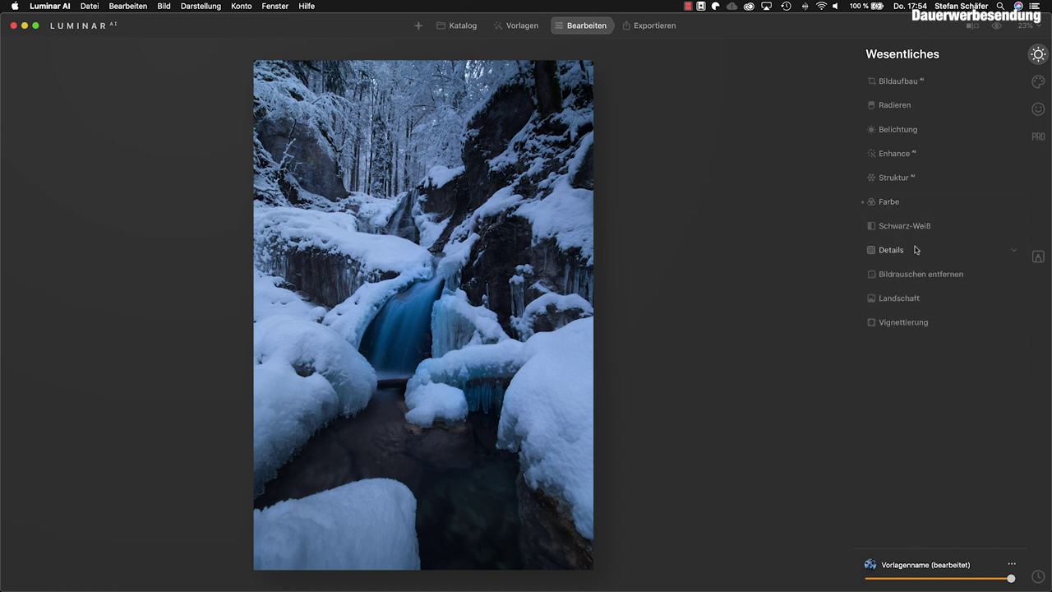
pyautogui.click(1038, 81)
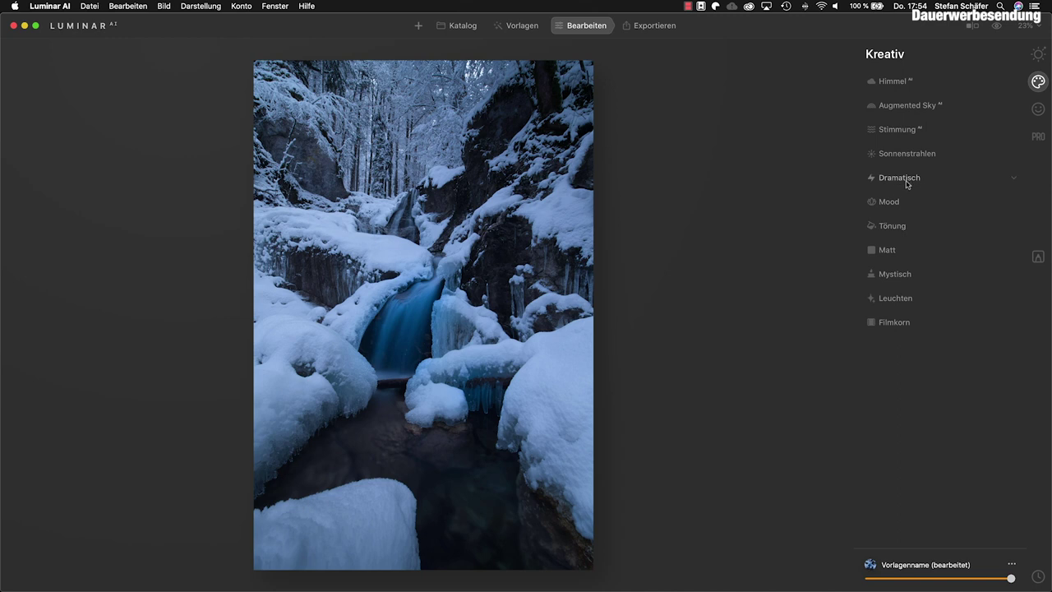
pyautogui.click(889, 250)
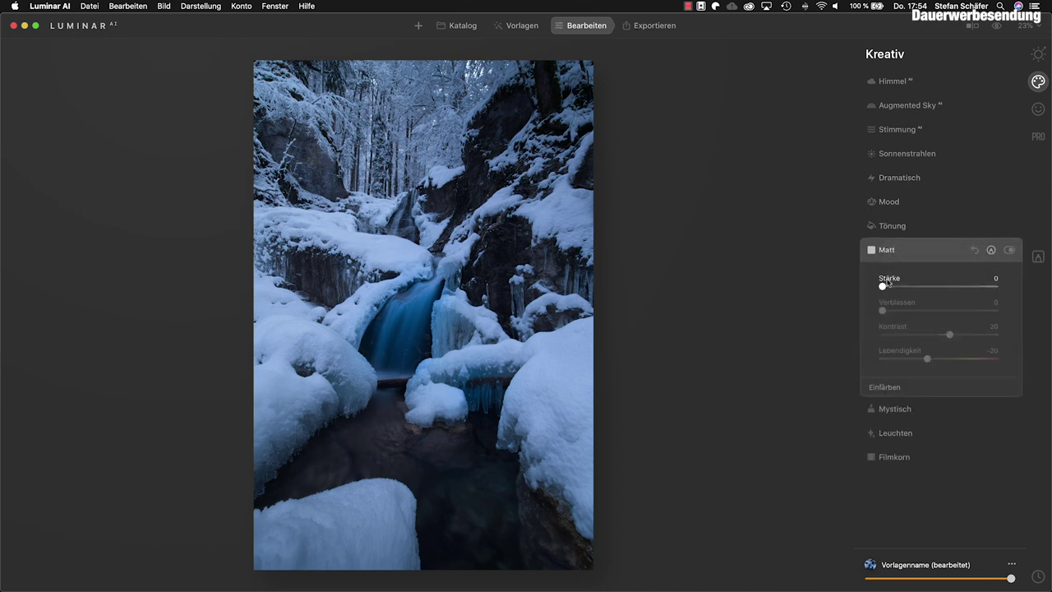
pyautogui.moveTo(884, 287); pyautogui.dragTo(956, 291)
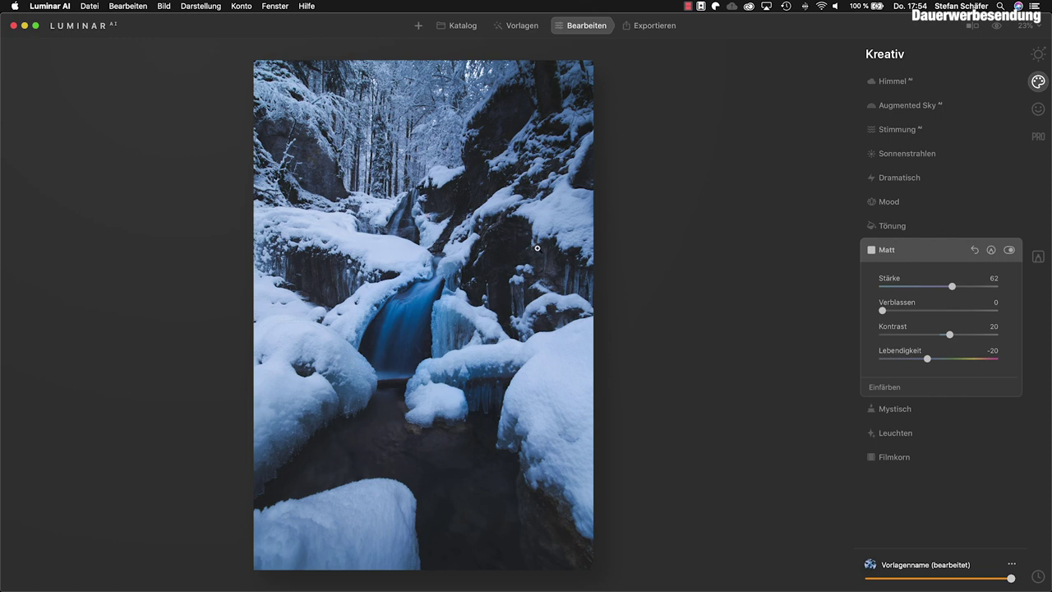
pyautogui.moveTo(952, 286); pyautogui.dragTo(839, 291)
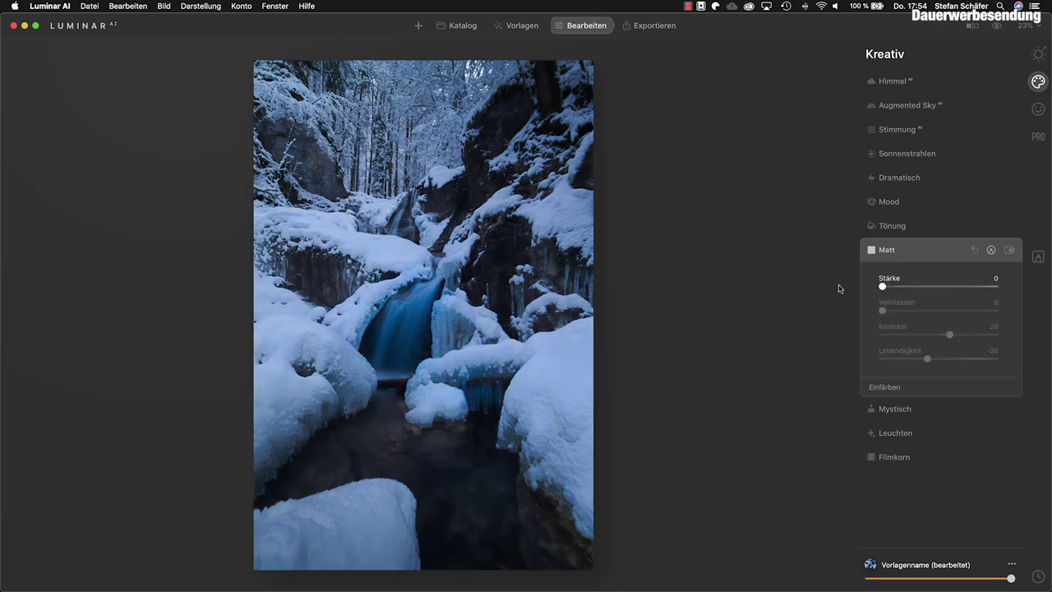
pyautogui.click(936, 251)
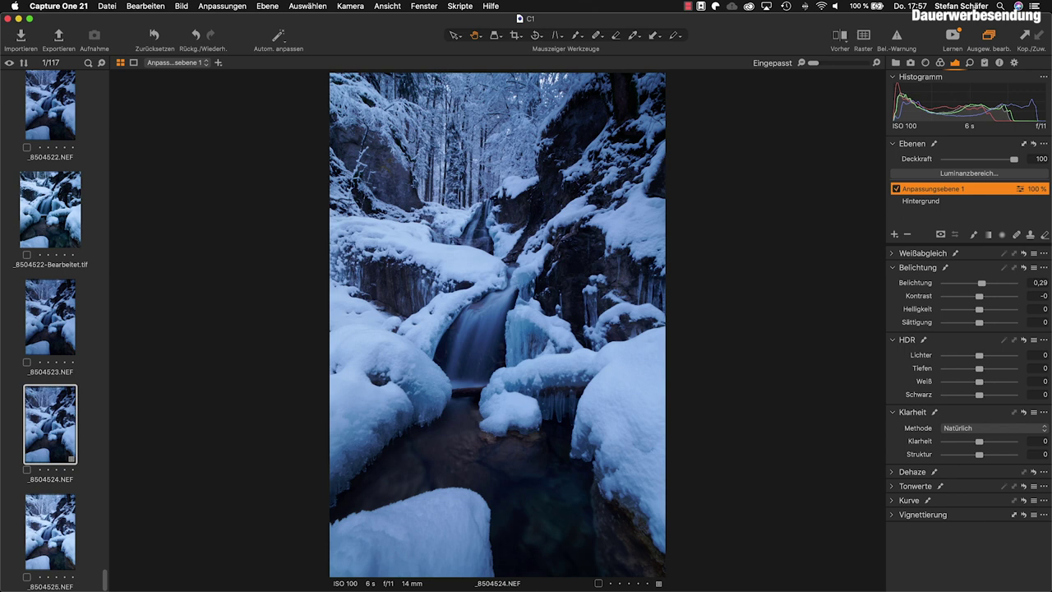
# Switch from Capture One 21 to Lightroom Classic's Entwickeln module
pyautogui.press('super+Tab')
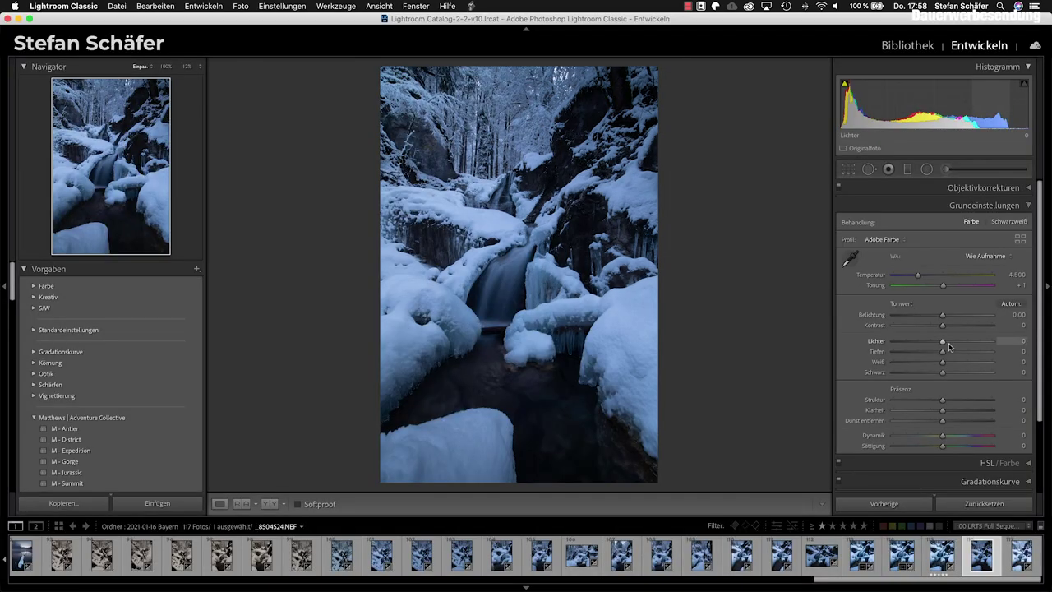
# Adjust Lichter, then set exposure +0,20, temperature 4.470 and tint −7
pyautogui.moveTo(943, 341)
pyautogui.mouseDown()
pyautogui.moveTo(955, 342)
pyautogui.moveTo(931, 352)
pyautogui.moveTo(960, 363)
pyautogui.moveTo(938, 354)
pyautogui.mouseUp()
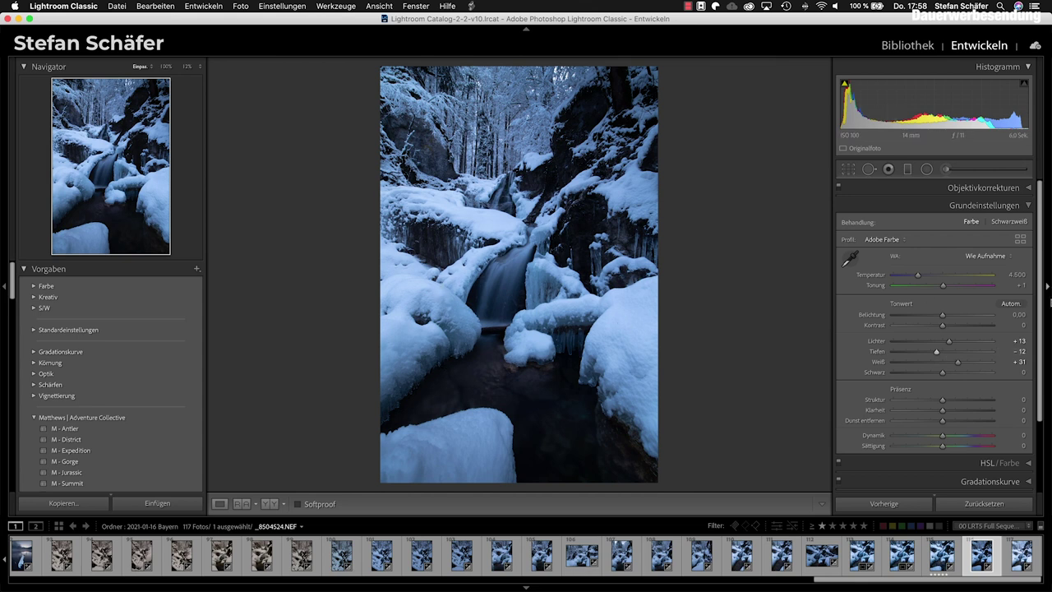
pyautogui.moveTo(943, 317); pyautogui.dragTo(948, 317)
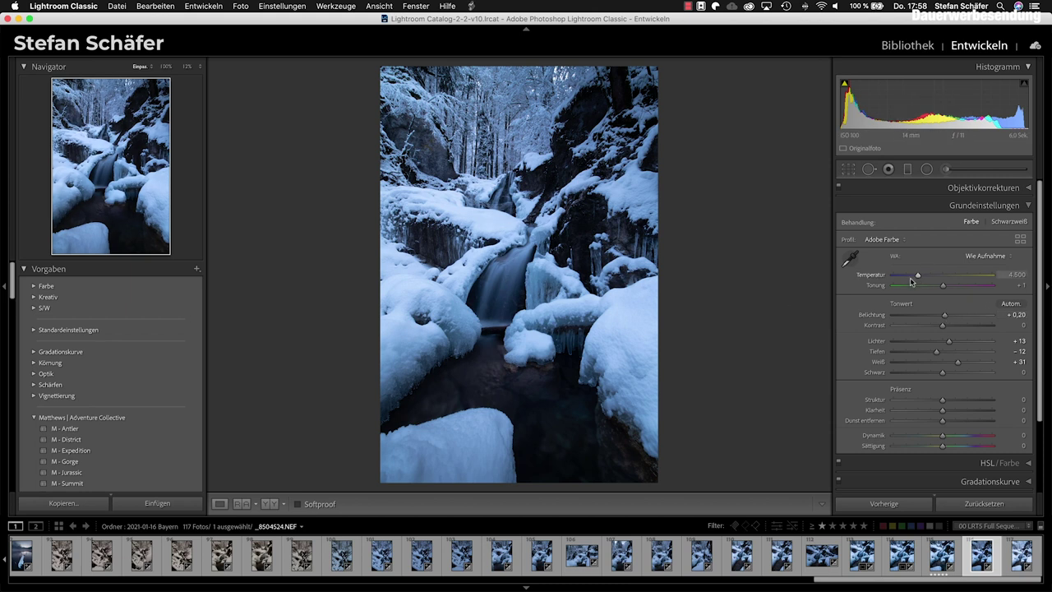
pyautogui.moveTo(918, 278); pyautogui.dragTo(941, 287)
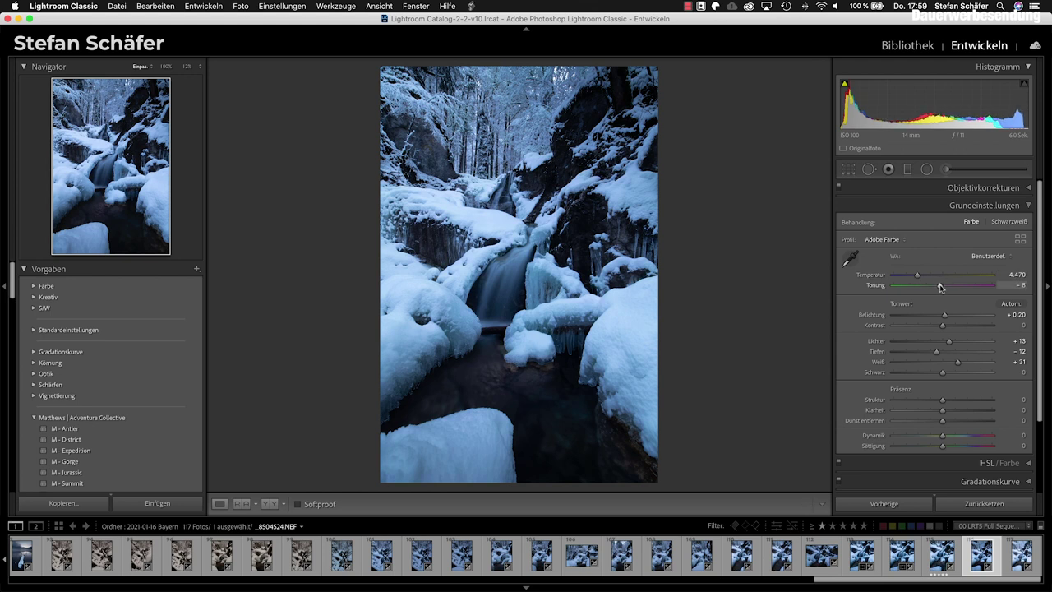
pyautogui.moveTo(940, 287); pyautogui.dragTo(942, 288)
# Draw a radial filter over the upper trees: Struktur −24, Klarheit −13, Dunst −41, exposure +0,35, contrast −19
pyautogui.click(927, 170)
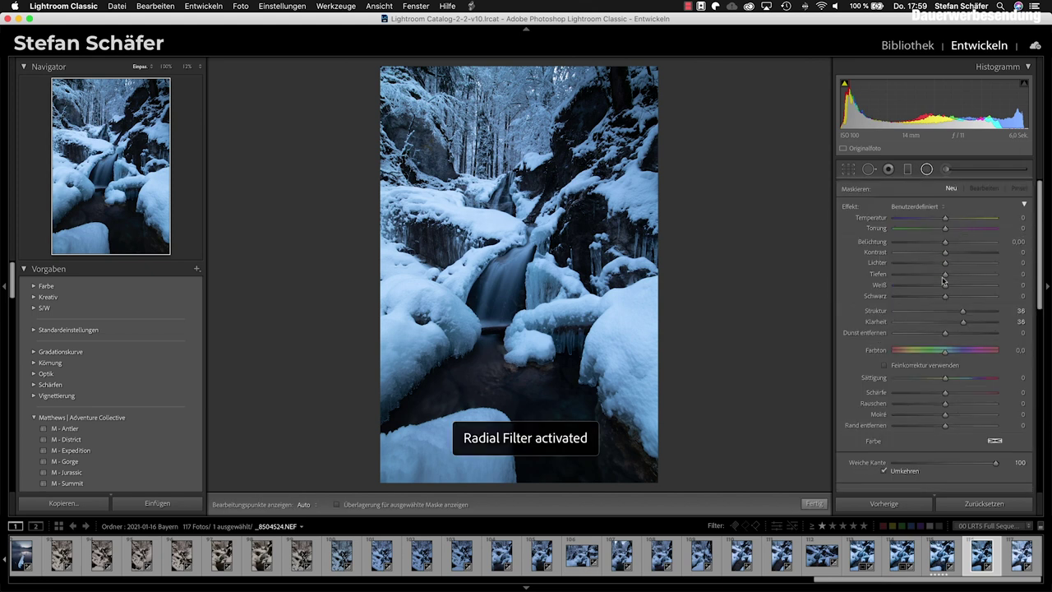
pyautogui.click(939, 322)
pyautogui.moveTo(942, 332); pyautogui.dragTo(924, 332)
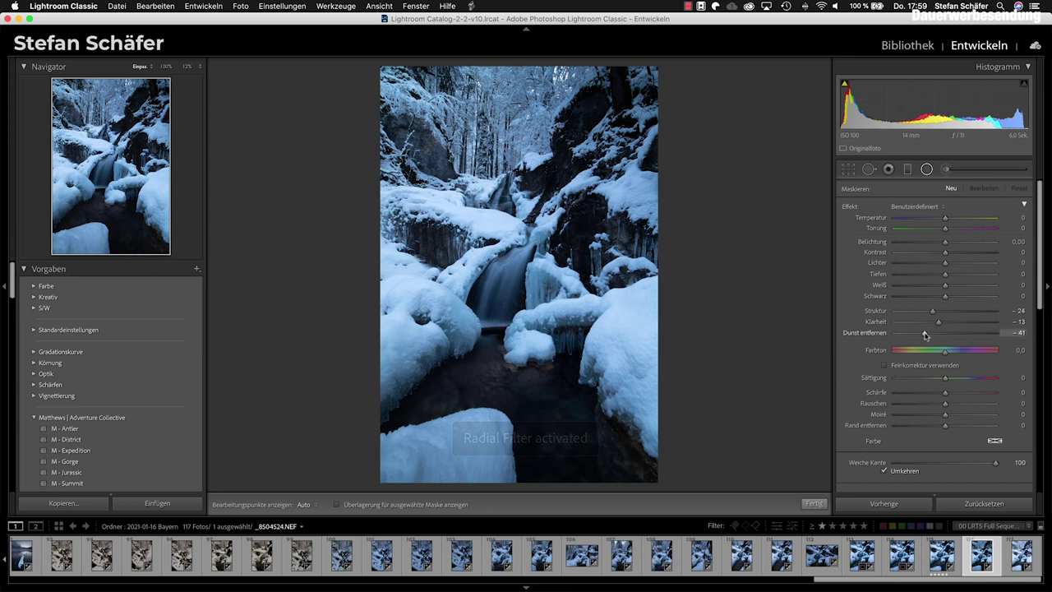
pyautogui.moveTo(453, 106); pyautogui.dragTo(613, 175)
pyautogui.moveTo(457, 101); pyautogui.dragTo(484, 118)
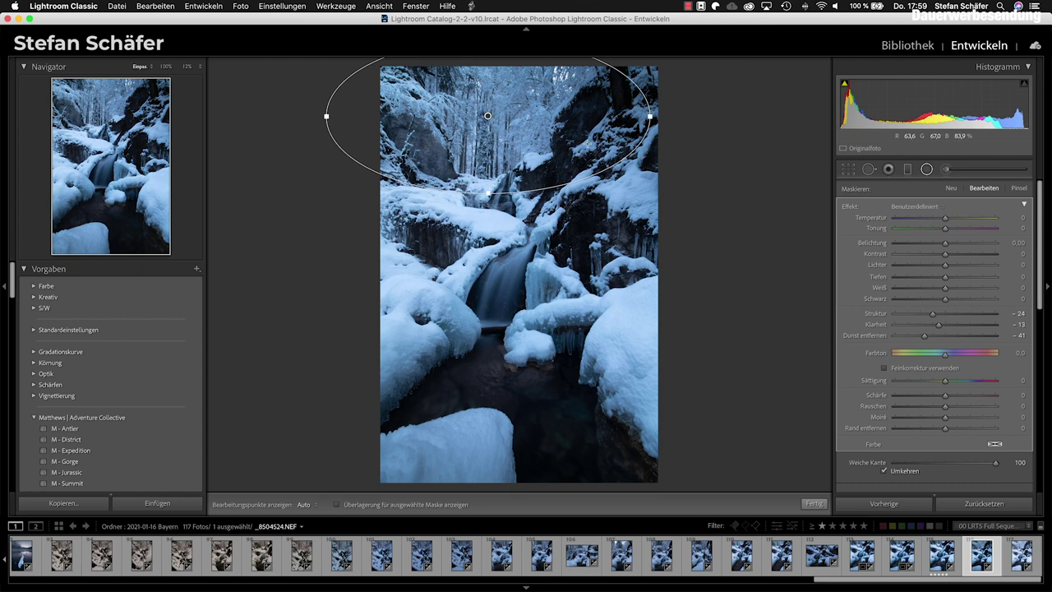
pyautogui.moveTo(945, 244); pyautogui.dragTo(936, 258)
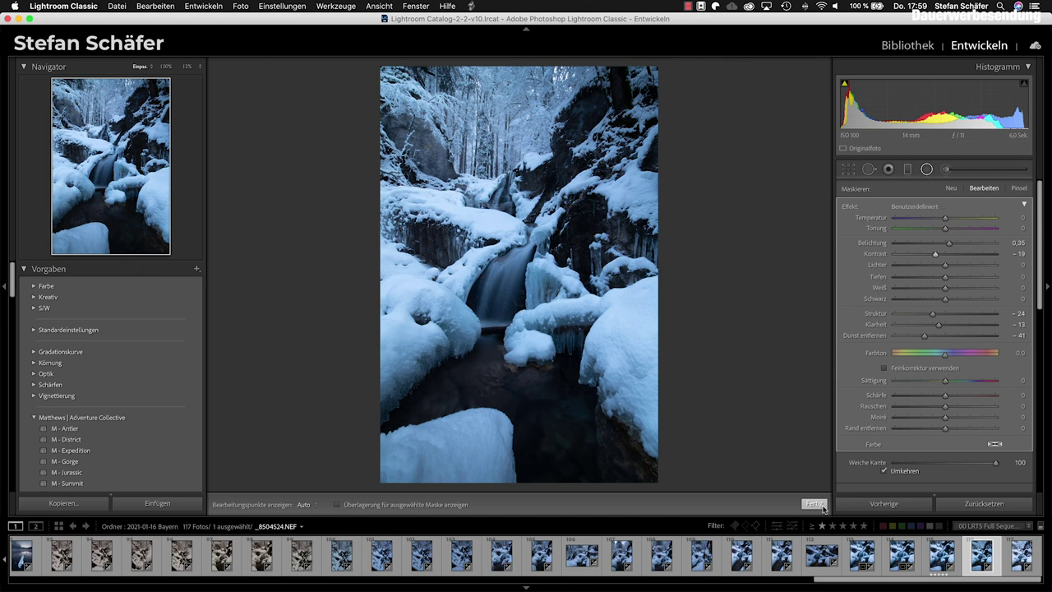
pyautogui.click(814, 503)
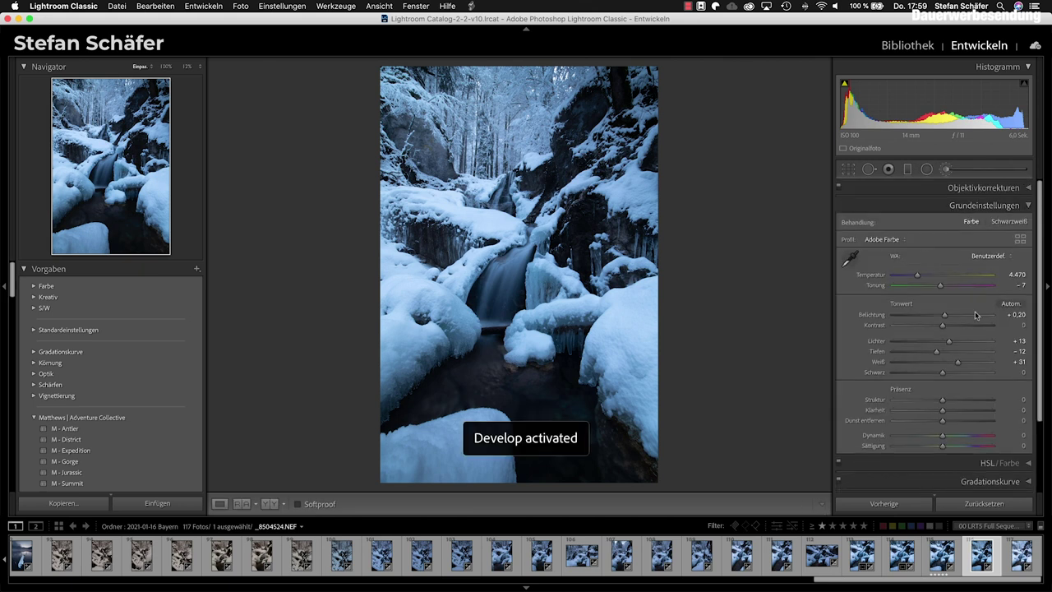
# Paint a reset brush adjustment with Kontrast 20, Struktur 37 and Klarheit 16, toggling pin visibility
pyautogui.press('k')
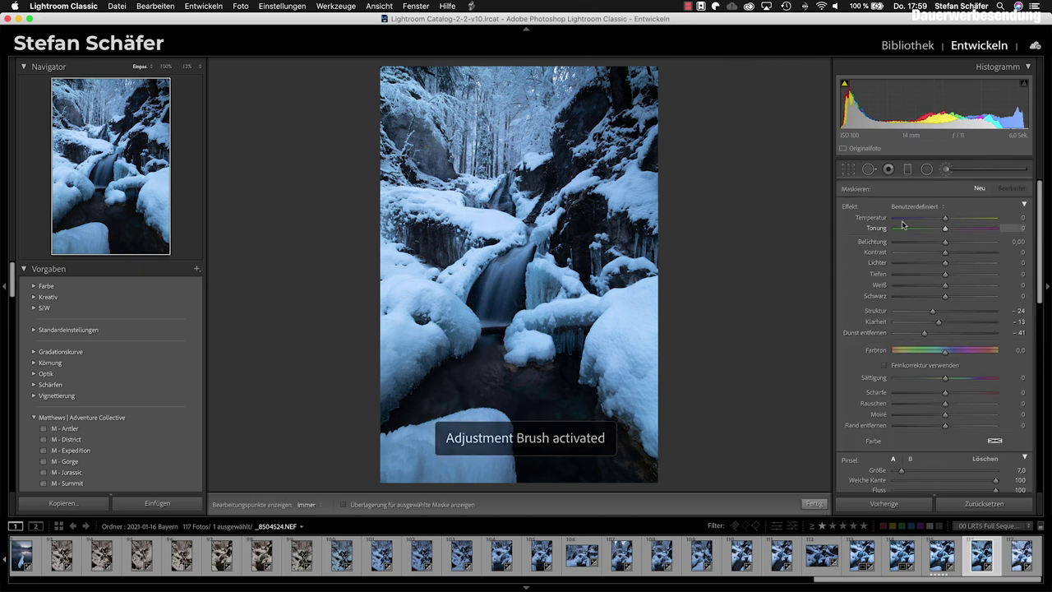
pyautogui.doubleClick(850, 207)
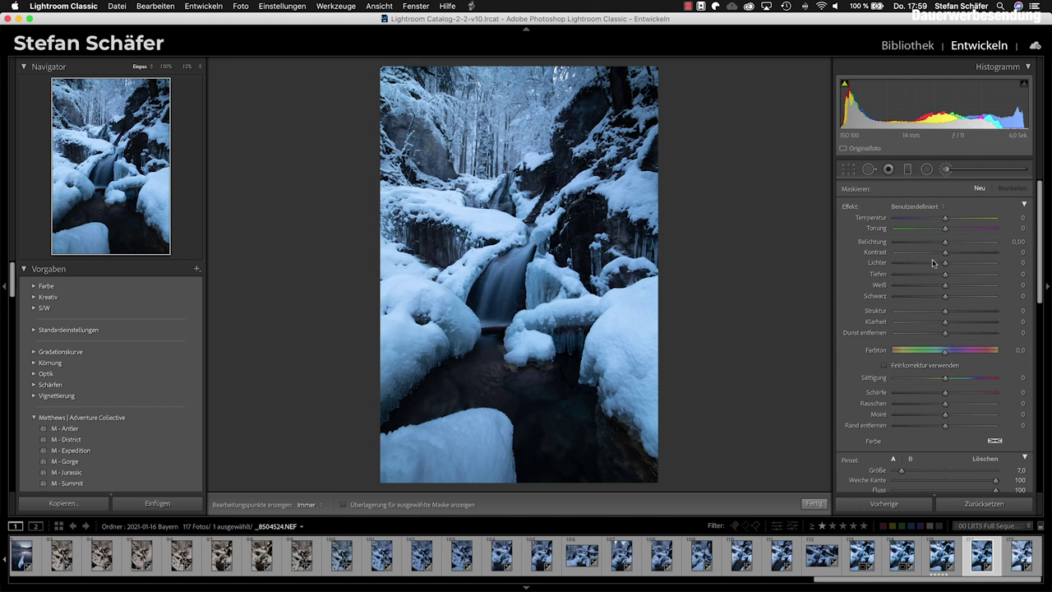
pyautogui.moveTo(944, 254); pyautogui.dragTo(957, 258)
pyautogui.click(964, 312)
pyautogui.press('h')
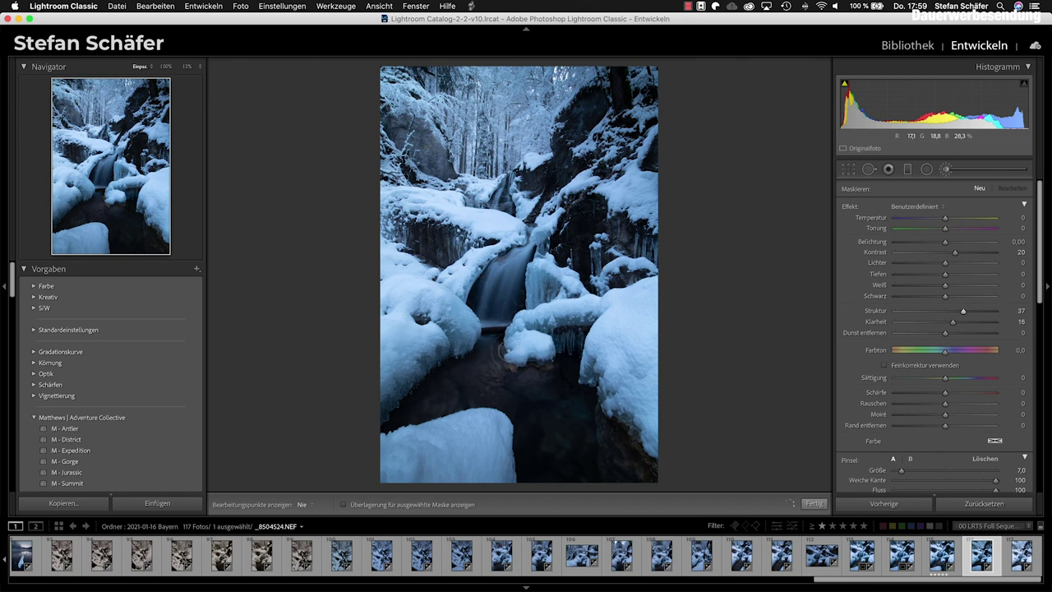
pyautogui.press('h')
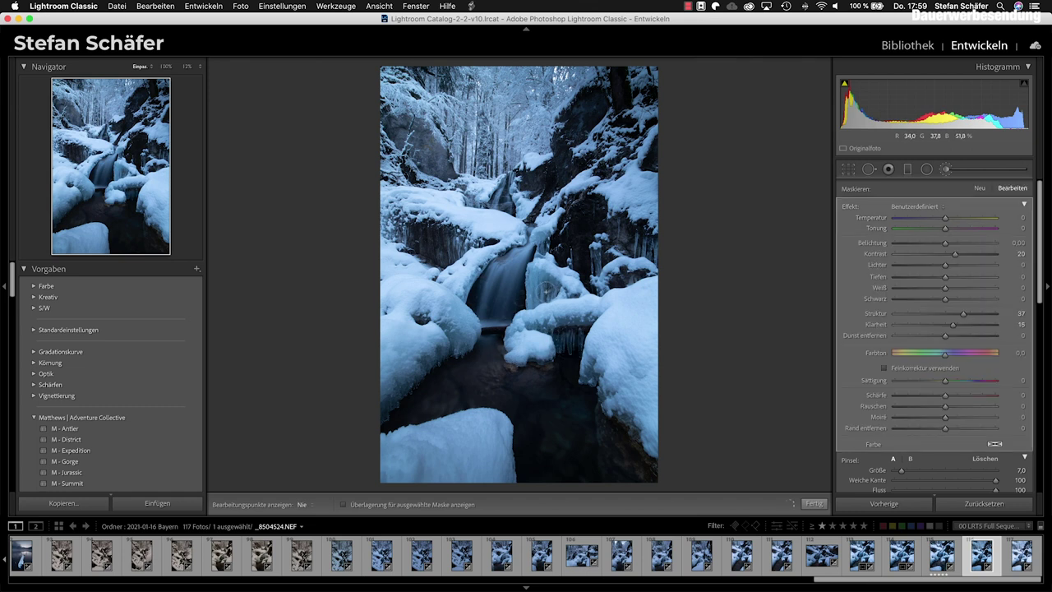
pyautogui.press('h')
pyautogui.press('h')
pyautogui.press('h')
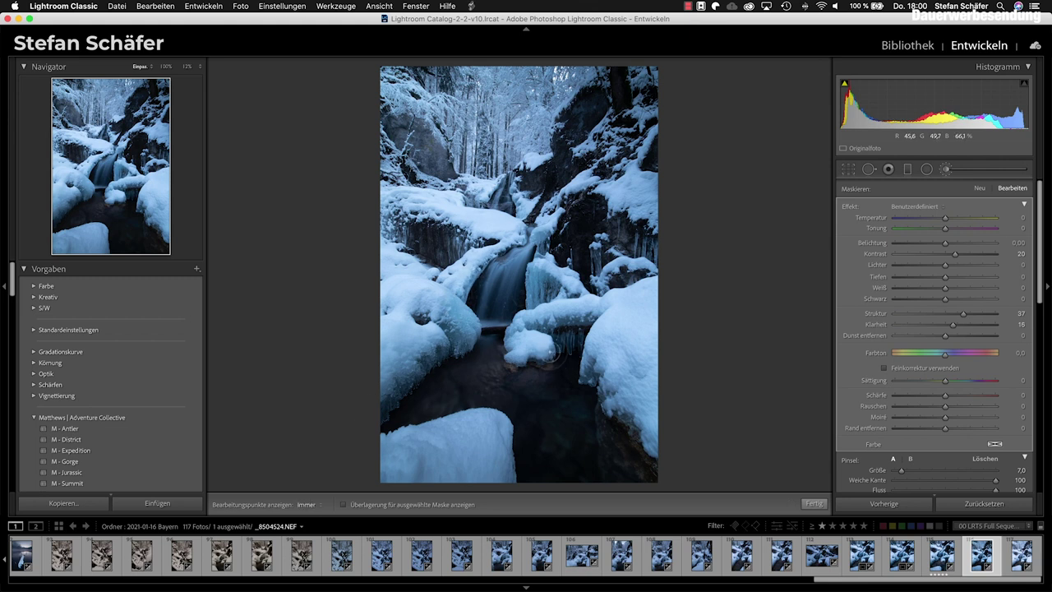
pyautogui.press('h')
pyautogui.press('h')
pyautogui.click(812, 503)
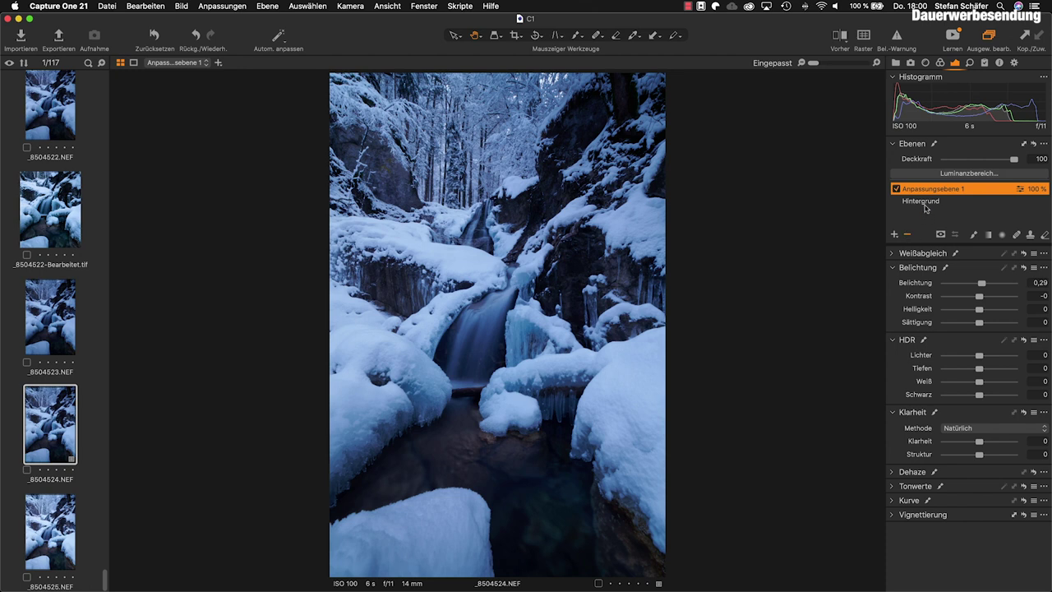
# Delete the adjustment layer and set exposure 0,32 and brightness 6
pyautogui.click(925, 204)
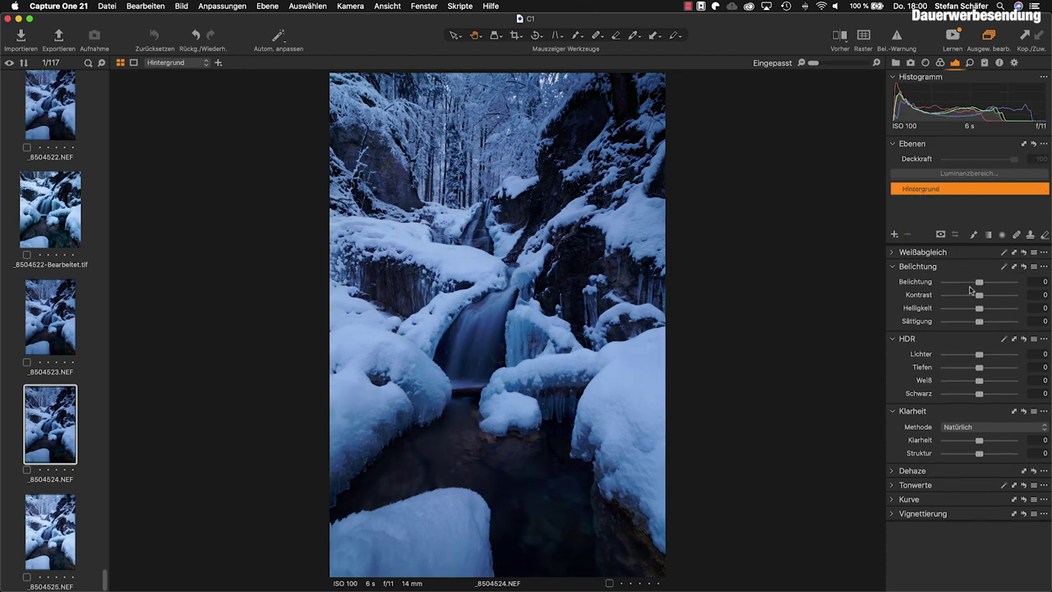
pyautogui.moveTo(979, 282); pyautogui.dragTo(982, 283)
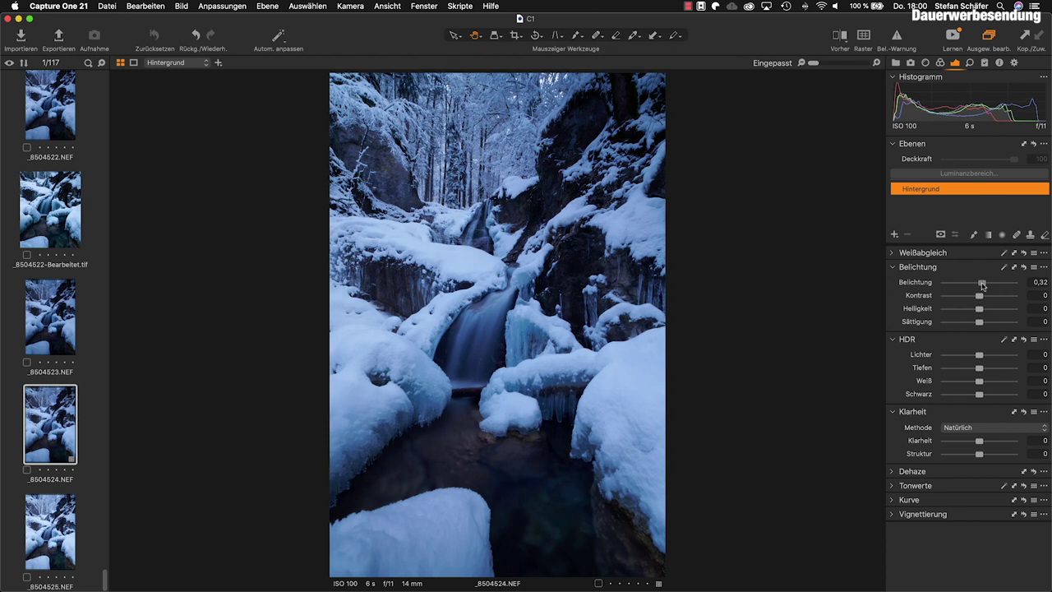
pyautogui.moveTo(980, 311); pyautogui.dragTo(986, 312)
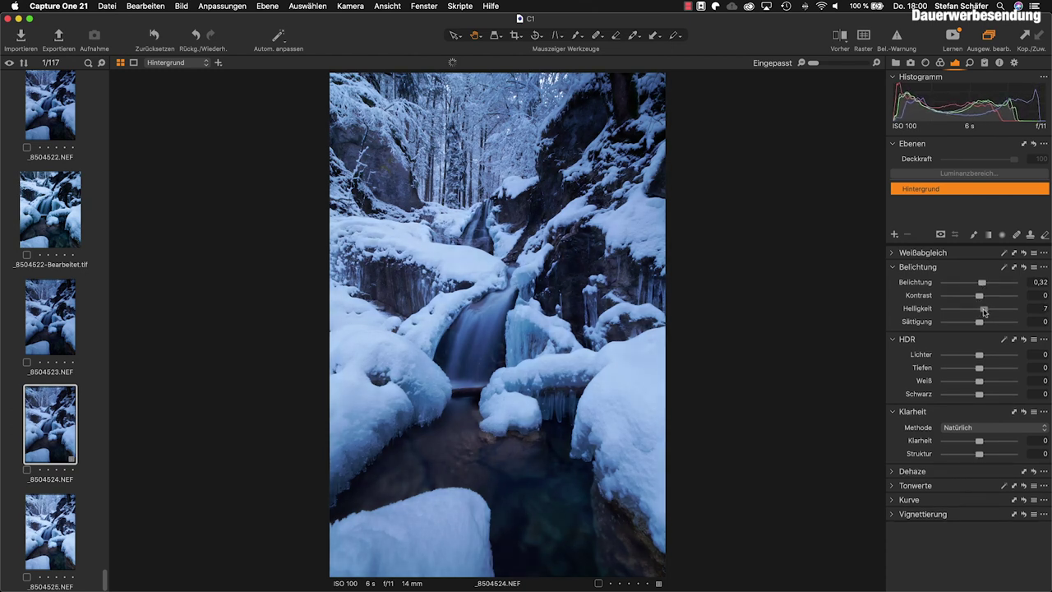
pyautogui.moveTo(986, 312); pyautogui.dragTo(984, 313)
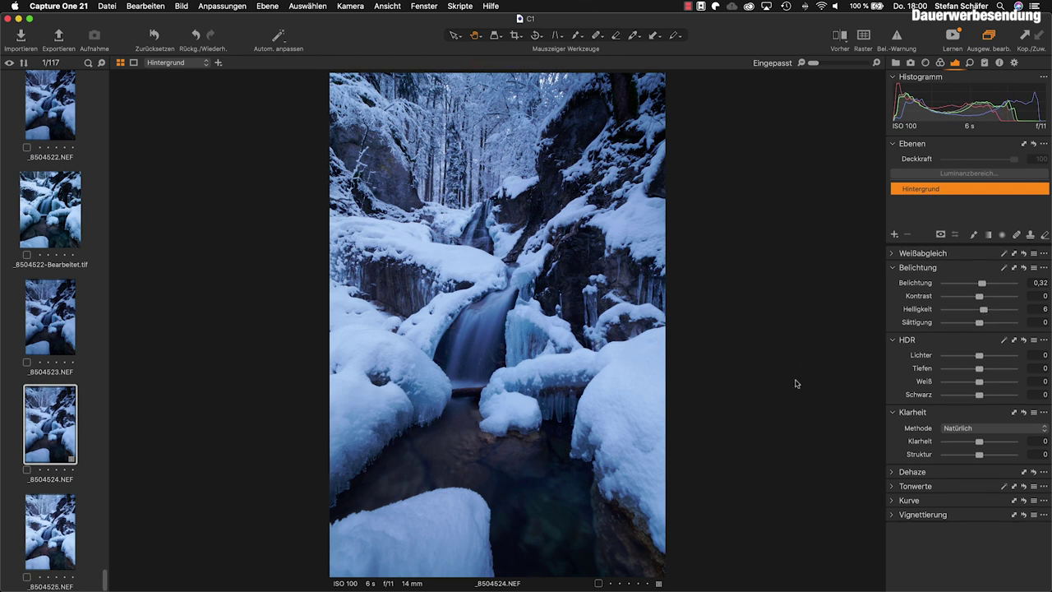
# Set white balance to Kelvin 4712 and tint −5,7, and HDR highlights to −16
pyautogui.click(894, 255)
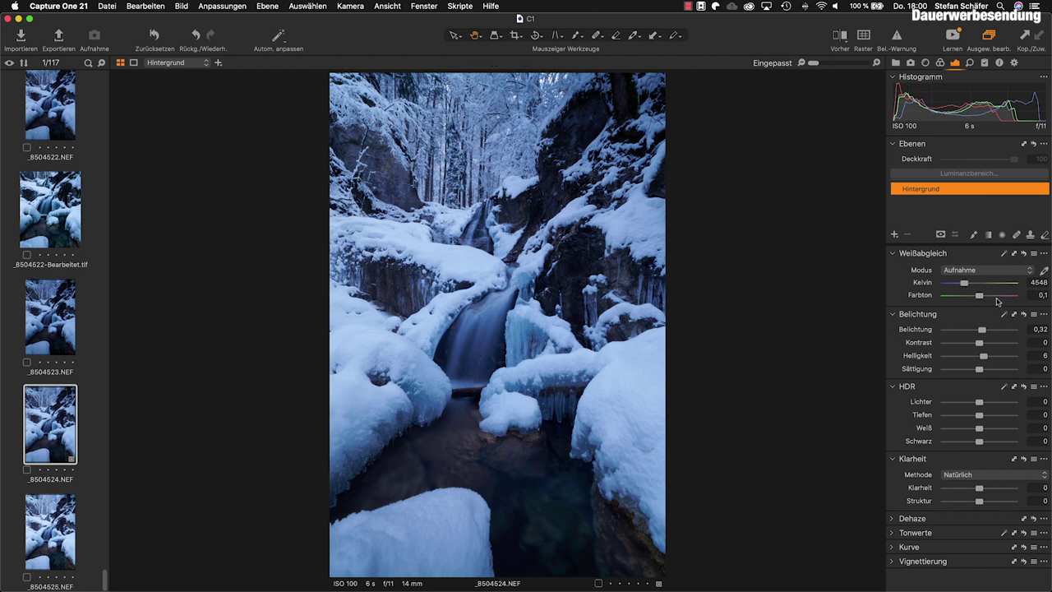
pyautogui.moveTo(980, 297)
pyautogui.mouseDown()
pyautogui.moveTo(969, 287)
pyautogui.moveTo(977, 297)
pyautogui.mouseUp()
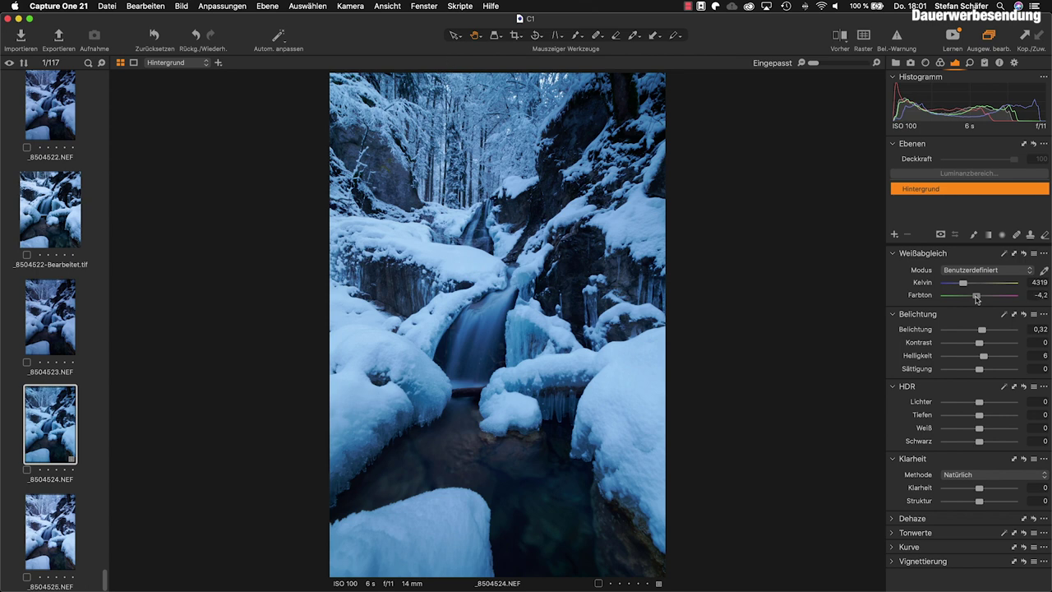
pyautogui.moveTo(976, 300); pyautogui.dragTo(969, 287)
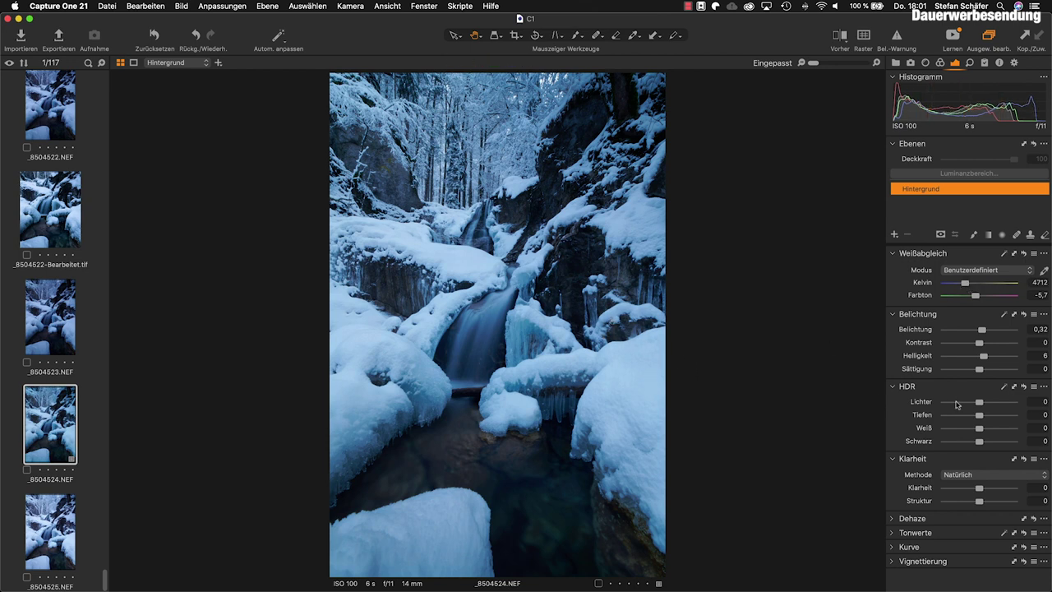
pyautogui.moveTo(979, 402); pyautogui.dragTo(973, 404)
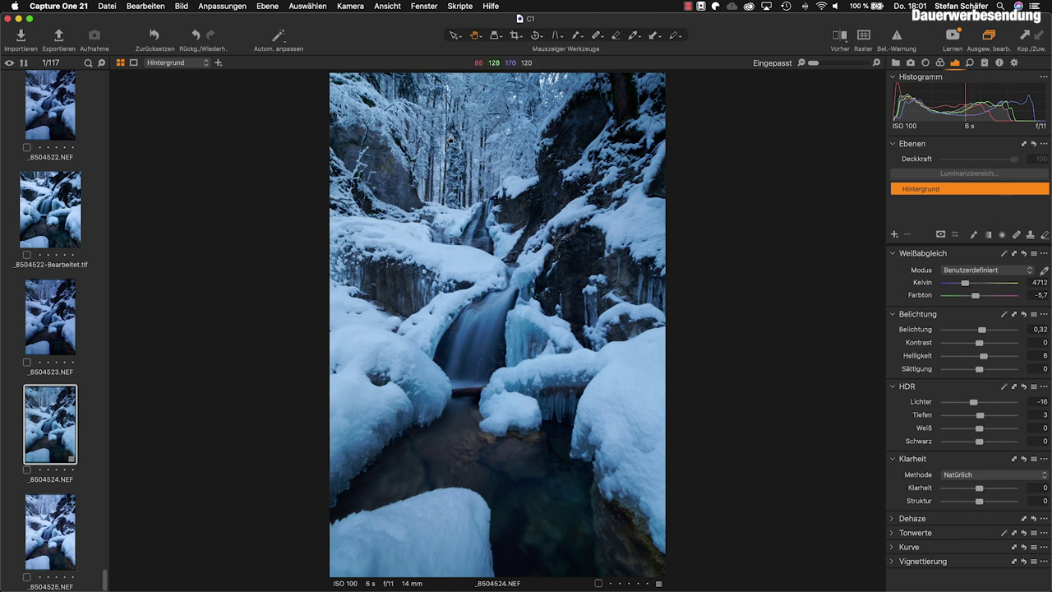
# Create filled layer Anpassungsebene 1 with contrast −15, shadows 20, Klarheit −24 and dehaze strength −30
pyautogui.click(895, 236)
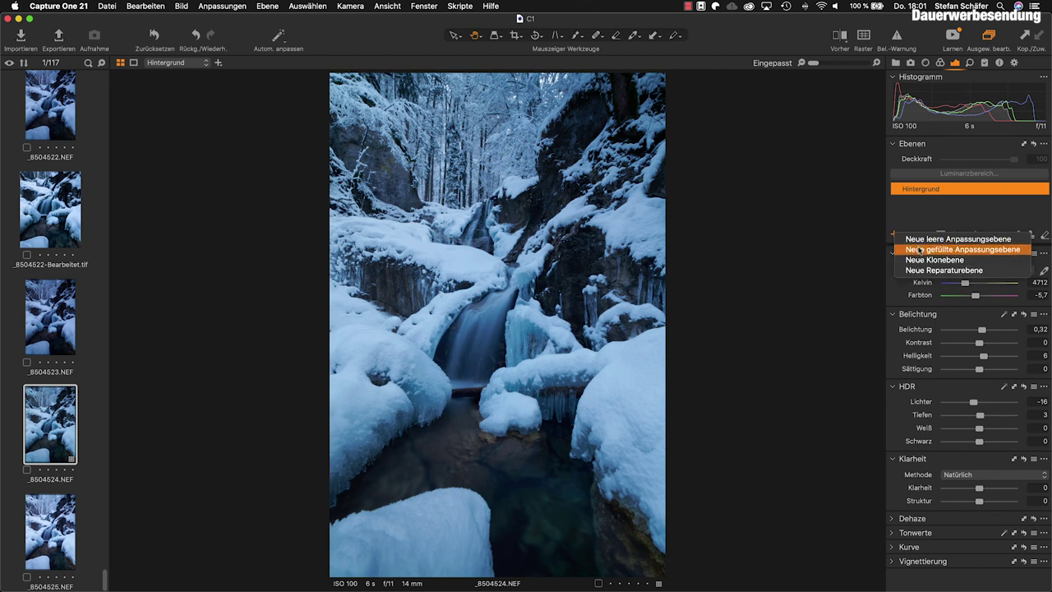
pyautogui.click(927, 240)
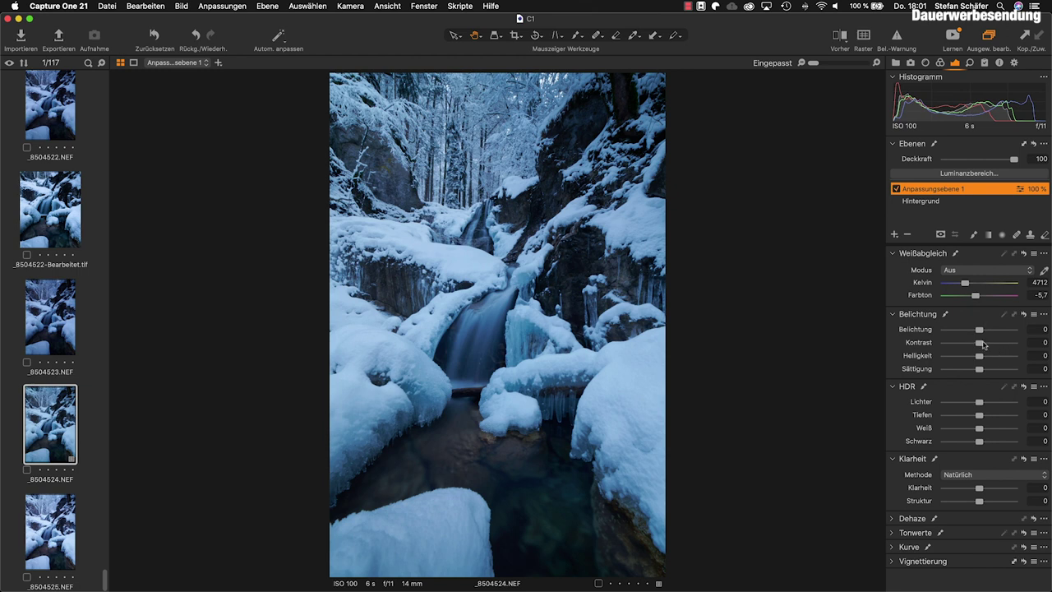
pyautogui.moveTo(979, 345); pyautogui.dragTo(968, 345)
pyautogui.moveTo(980, 415); pyautogui.dragTo(988, 415)
pyautogui.moveTo(980, 489); pyautogui.dragTo(972, 489)
pyautogui.click(893, 519)
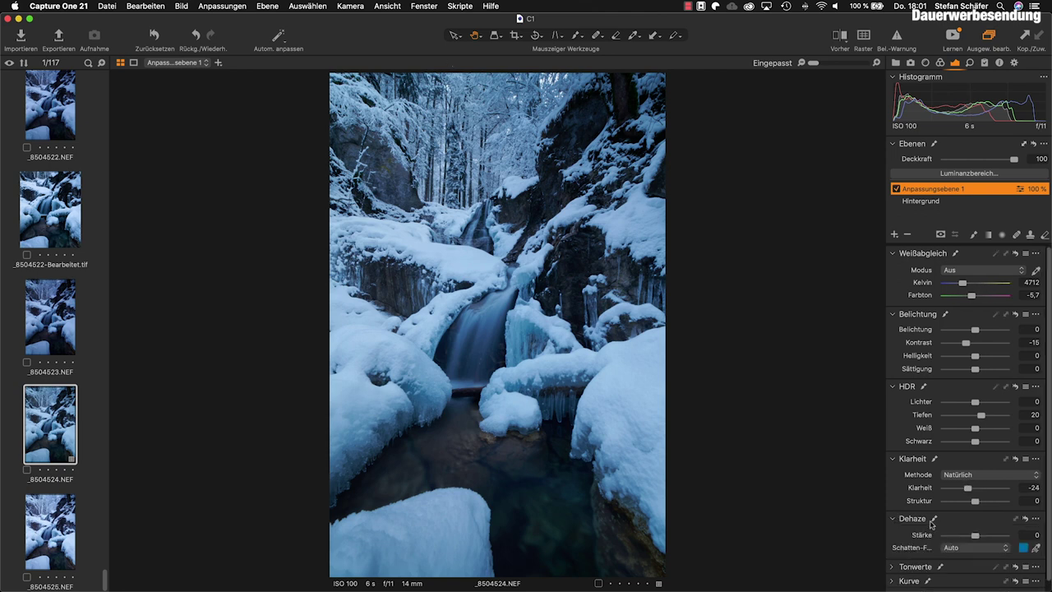
pyautogui.moveTo(975, 535); pyautogui.dragTo(964, 535)
pyautogui.click(1003, 237)
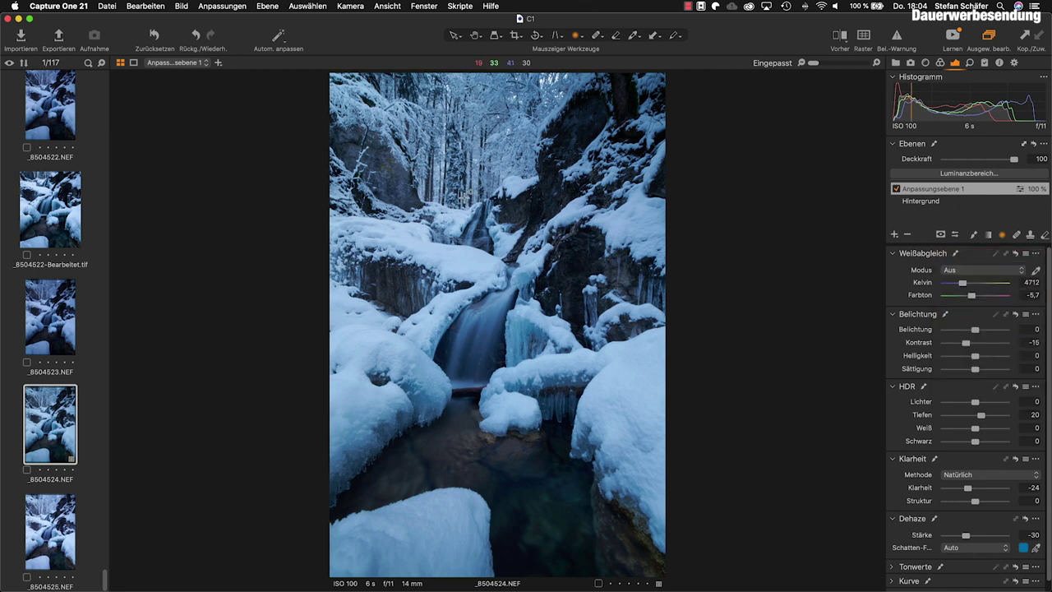
# Draw an inside radial gradient mask, enlarge it and position it over the top-centre trees
pyautogui.rightClick(466, 197)
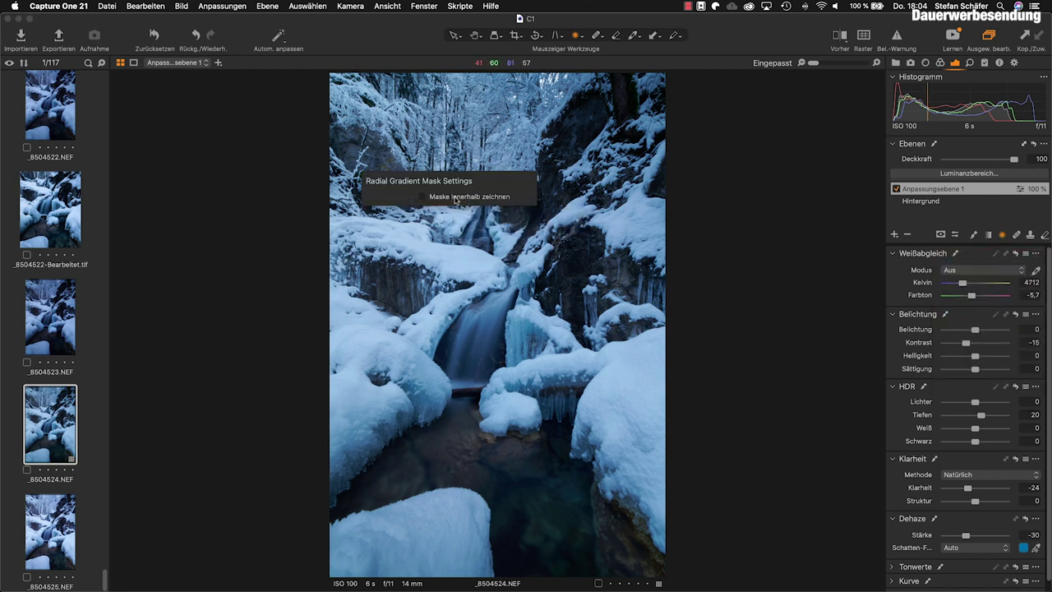
pyautogui.click(456, 197)
pyautogui.moveTo(403, 108); pyautogui.dragTo(492, 147)
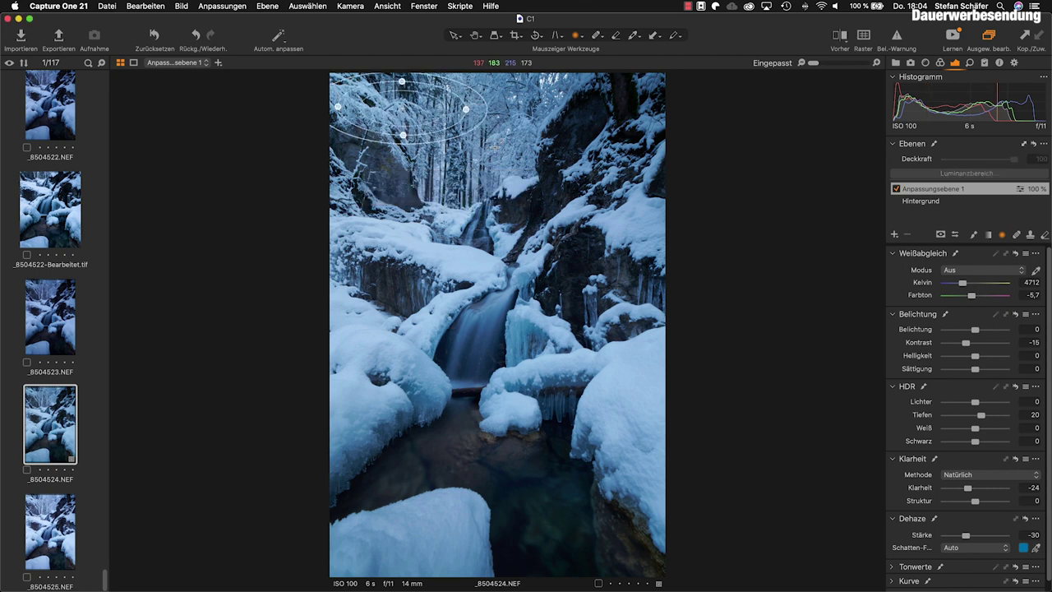
pyautogui.moveTo(492, 109); pyautogui.dragTo(559, 200)
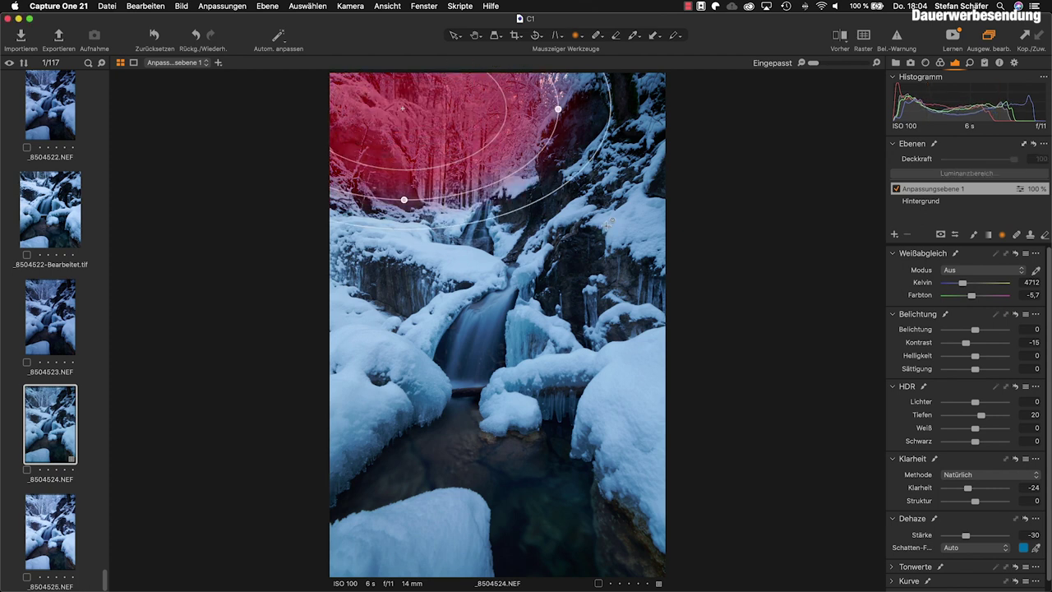
pyautogui.moveTo(403, 105); pyautogui.dragTo(469, 142)
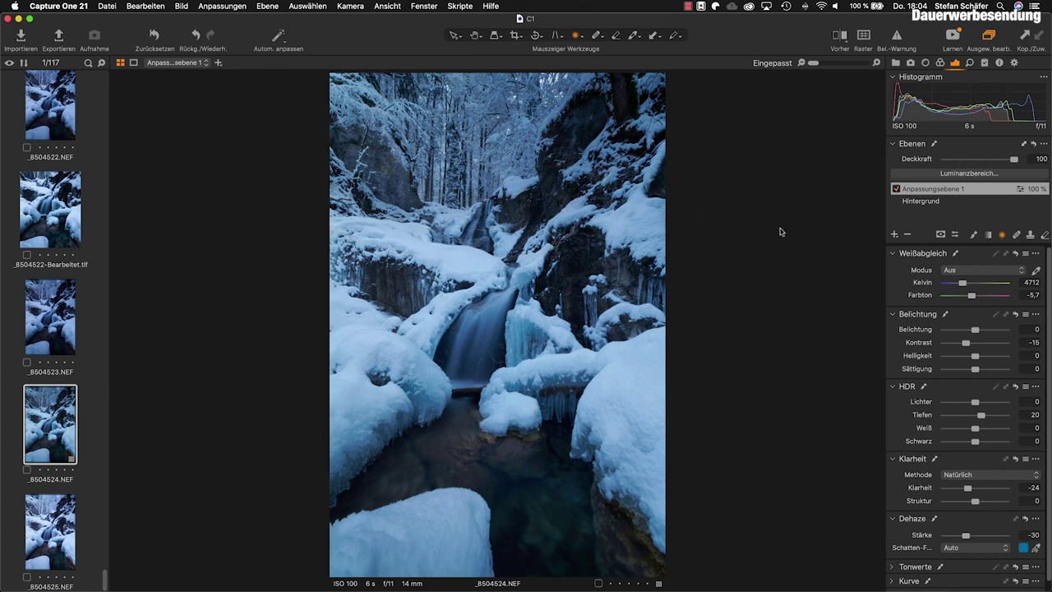
# Limit the mask to luminance 130–235 with falloff 110, and raise the layer exposure to 0,56
pyautogui.click(977, 174)
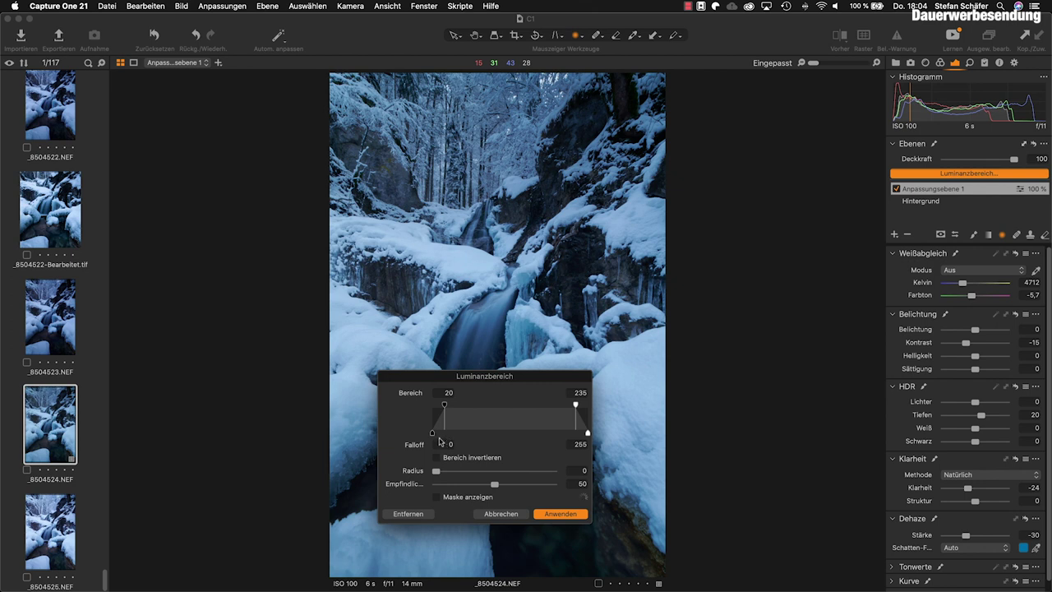
pyautogui.moveTo(434, 433); pyautogui.dragTo(513, 405)
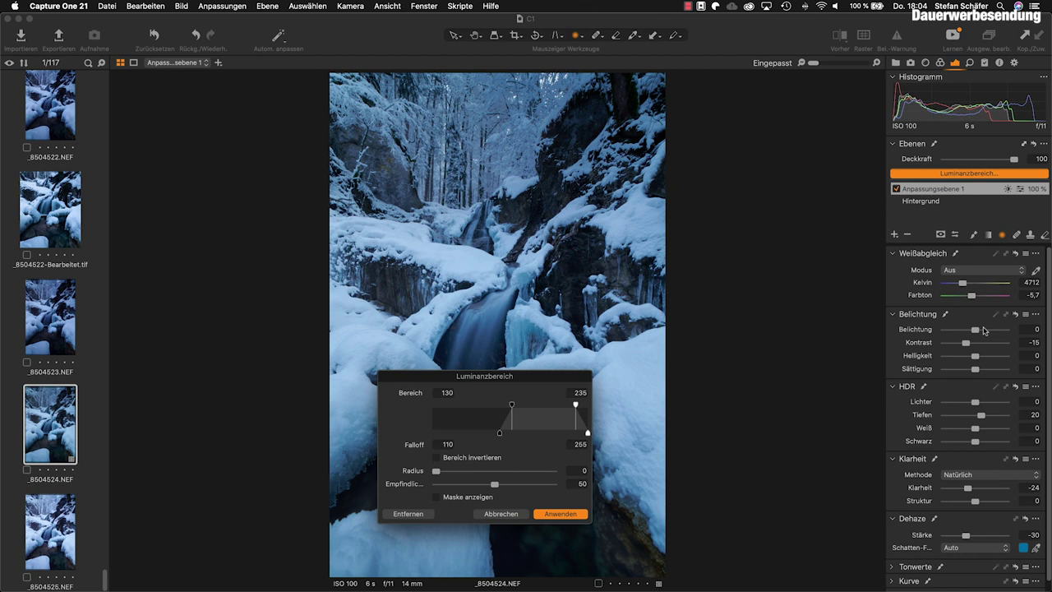
pyautogui.click(566, 513)
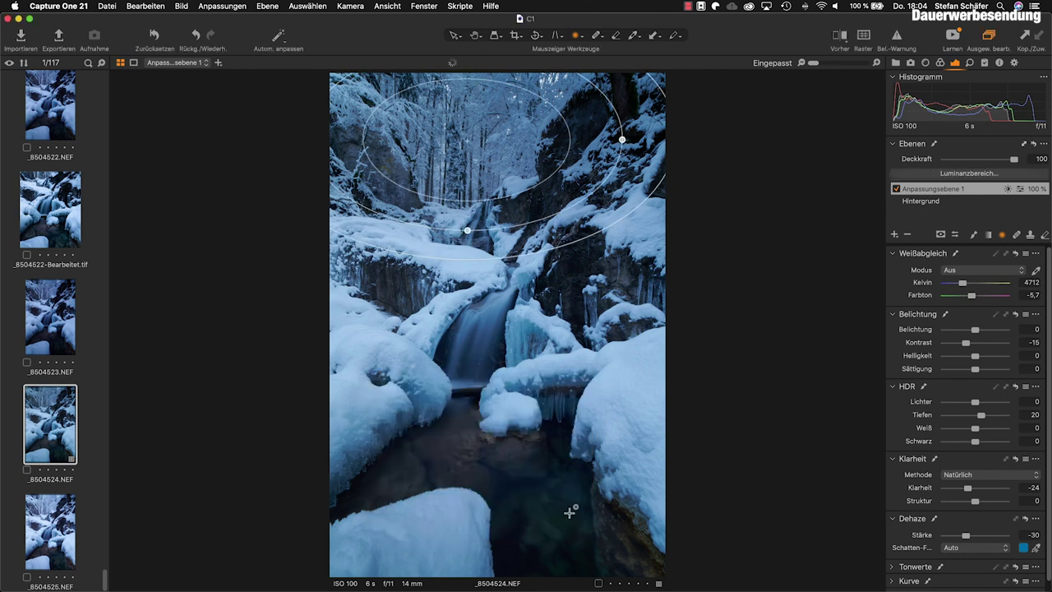
pyautogui.moveTo(976, 329); pyautogui.dragTo(979, 330)
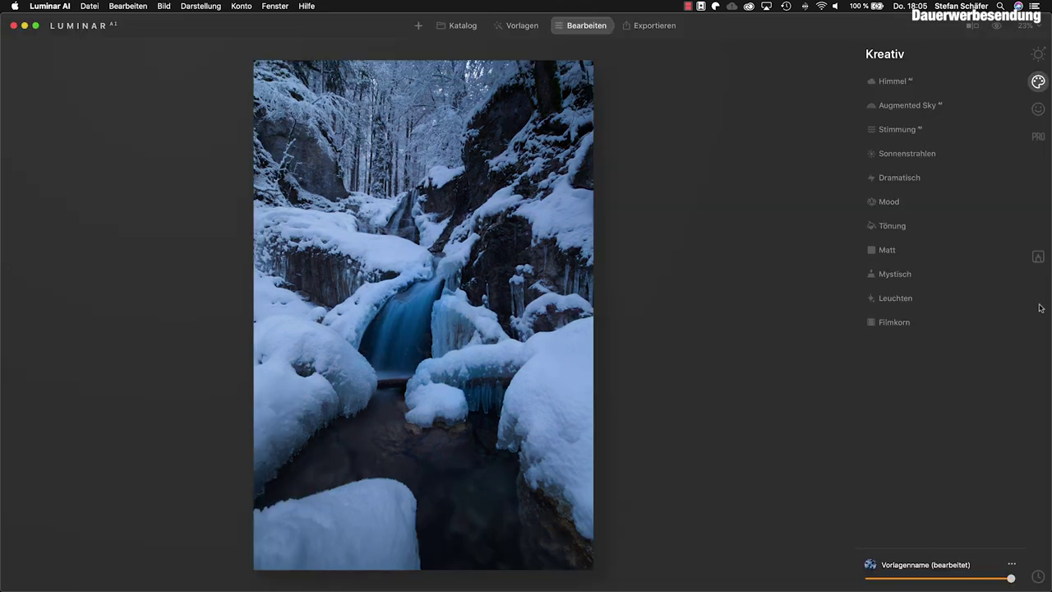
# Try the Landschaft templates (Klar und scharf, Schnelle Verbesserung, Mehr Volumen, Einfach, Klarer Himmel), settling on Charmanter Touch
pyautogui.click(515, 25)
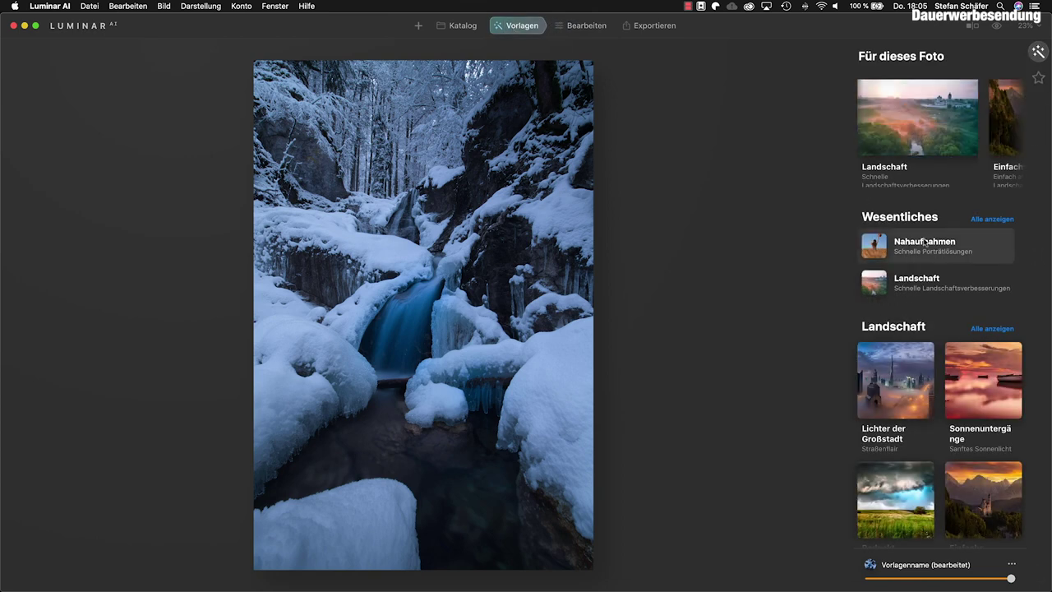
pyautogui.click(912, 125)
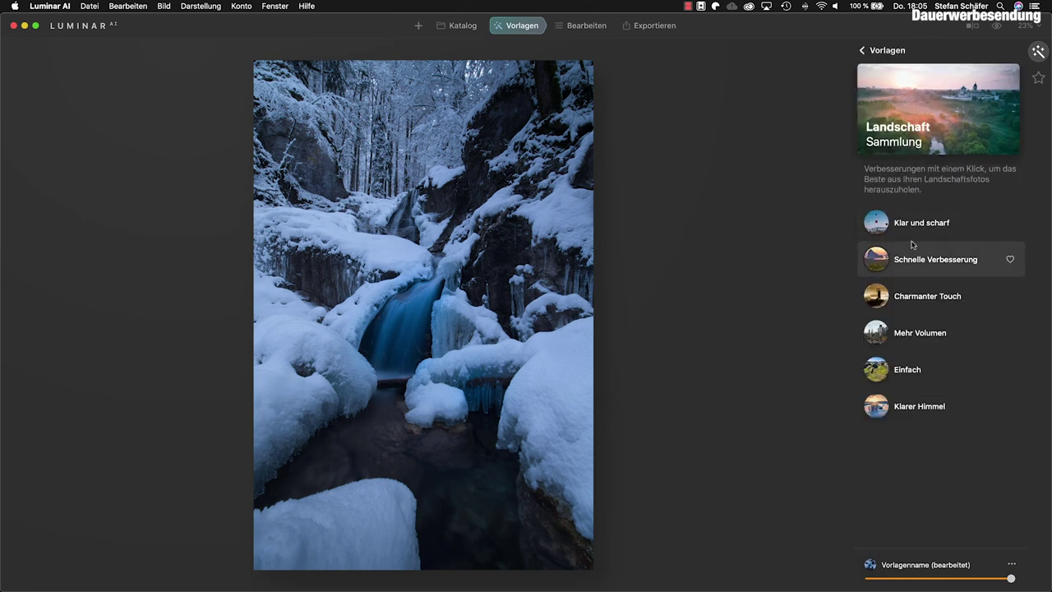
pyautogui.moveTo(922, 222)
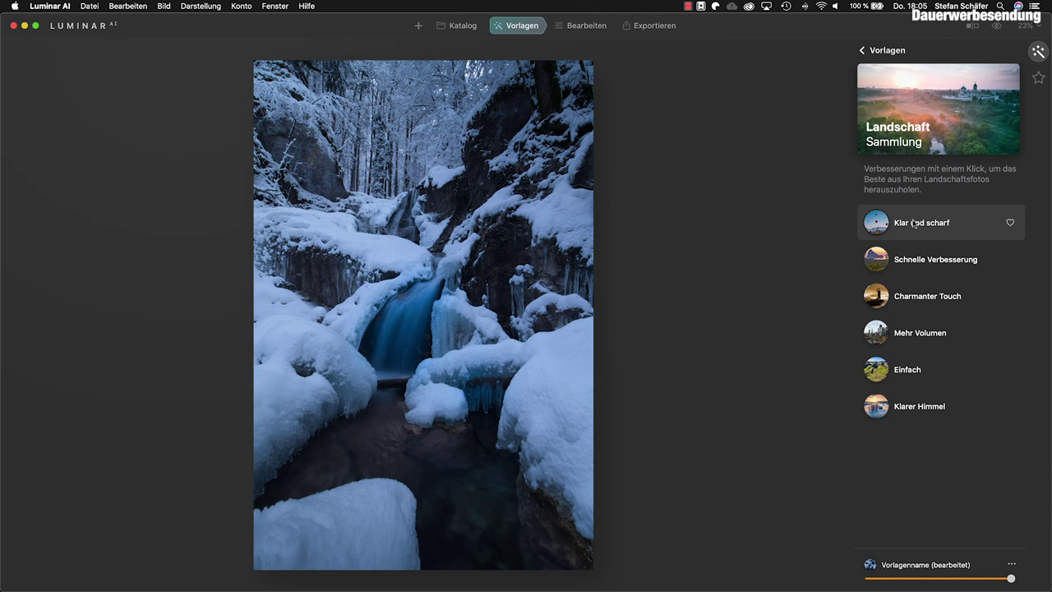
pyautogui.click(914, 222)
pyautogui.moveTo(936, 259)
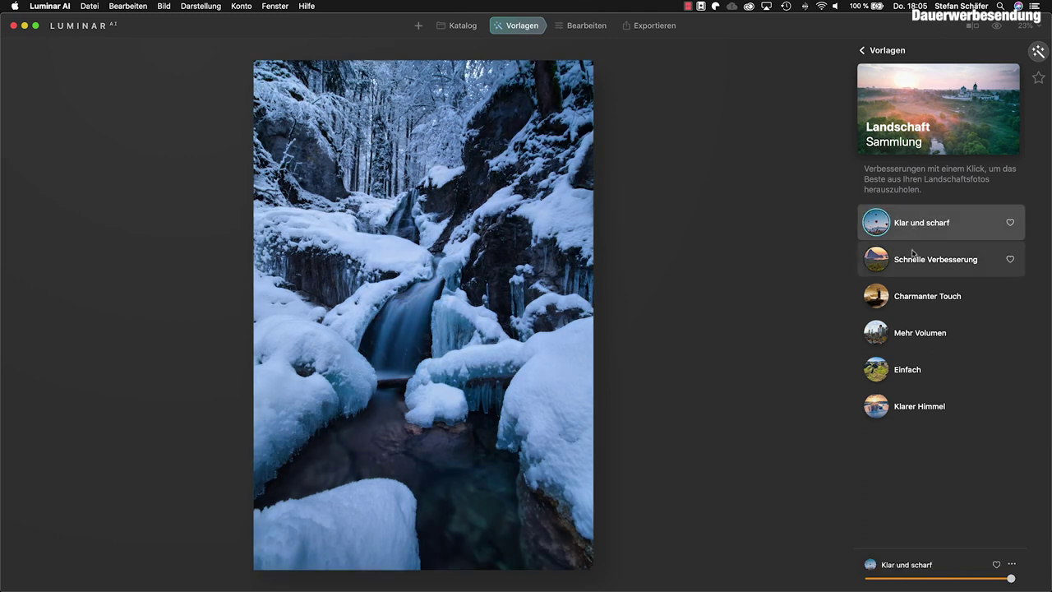
pyautogui.click(916, 262)
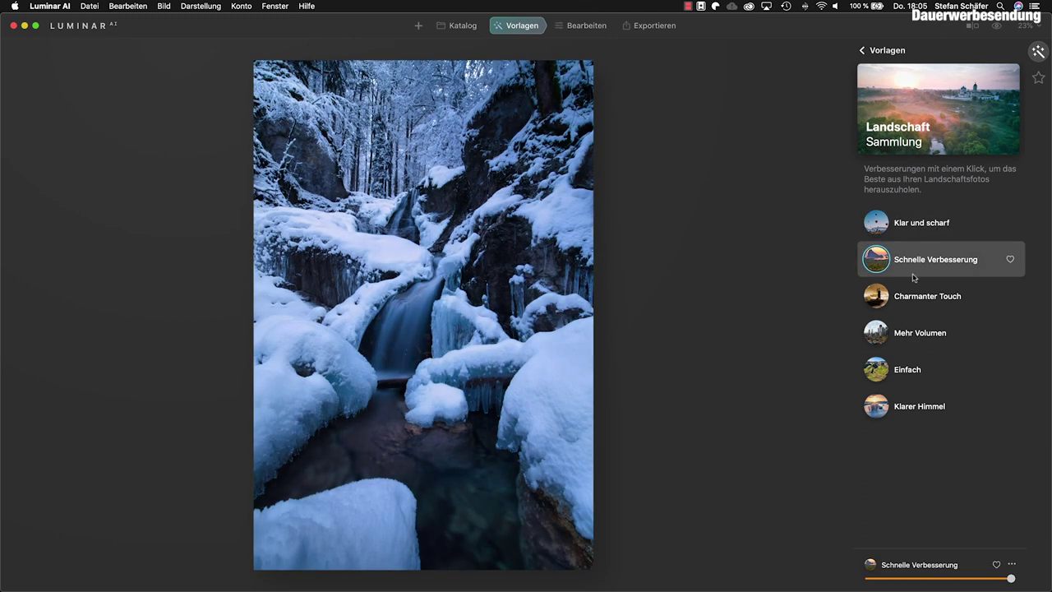
pyautogui.click(911, 293)
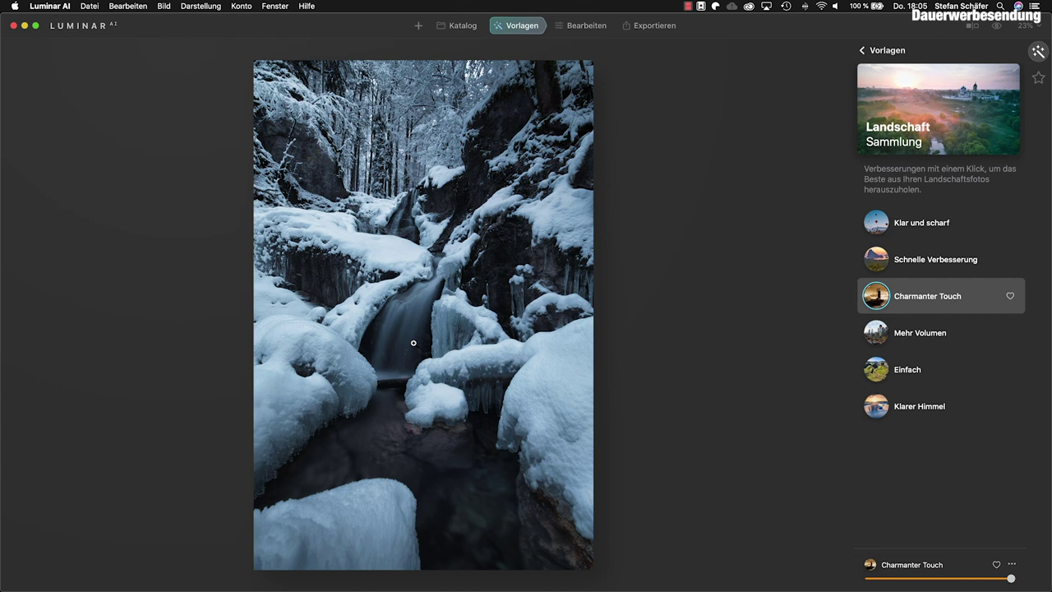
pyautogui.click(904, 333)
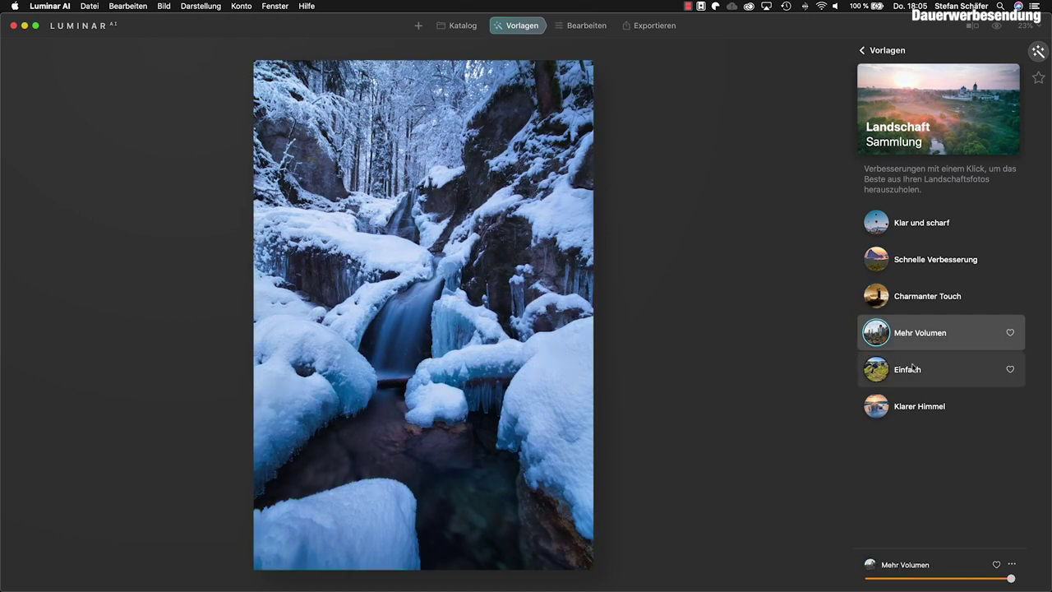
pyautogui.click(915, 370)
pyautogui.click(909, 401)
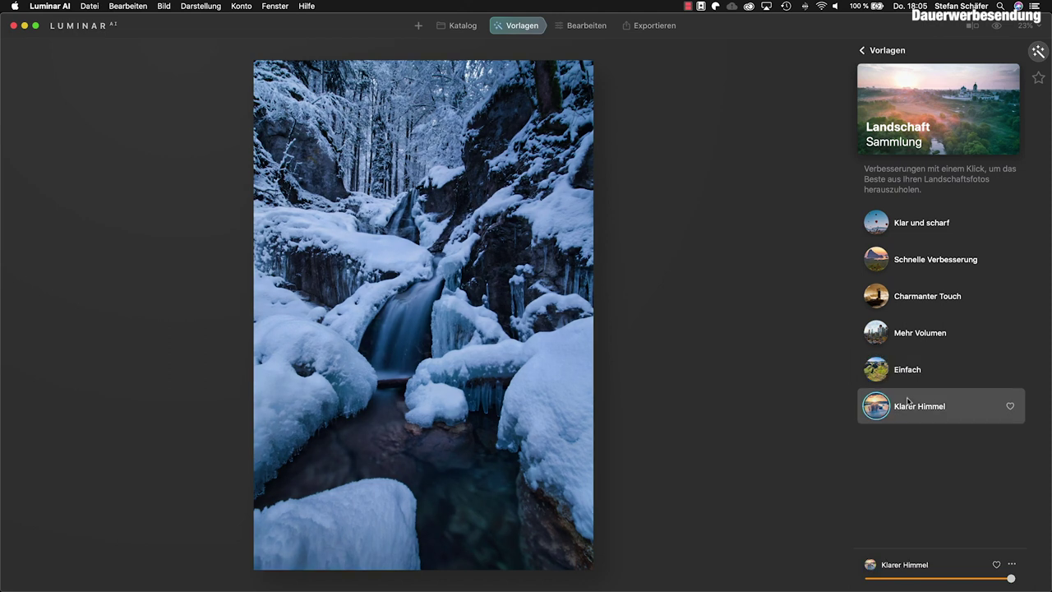
pyautogui.click(929, 298)
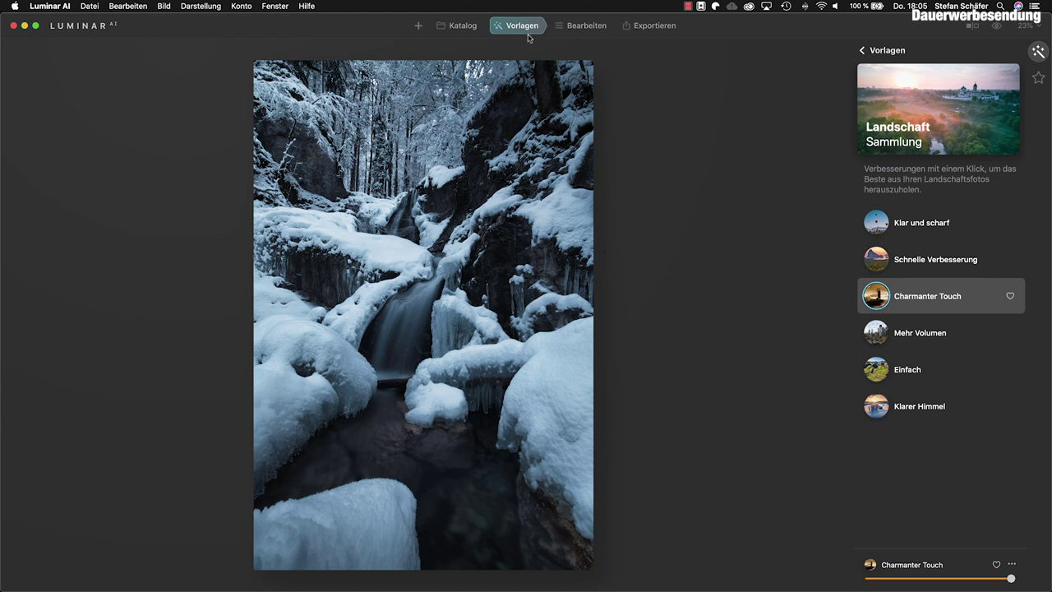
pyautogui.click(580, 34)
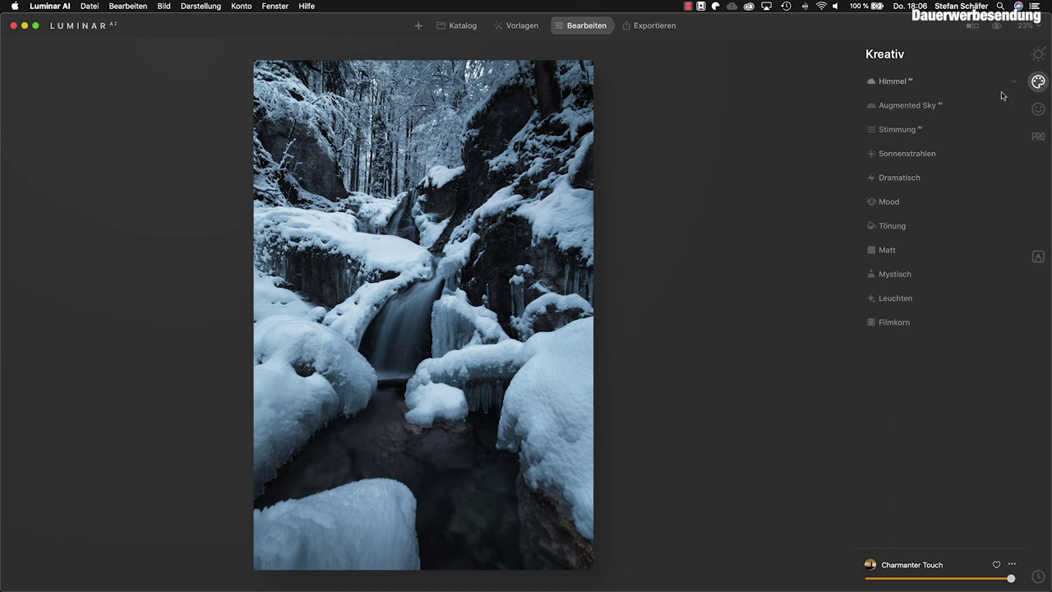
# Set Temperatur to 3889, exposure 0,16, highlights −10 and Struktur strength 8
pyautogui.click(1038, 55)
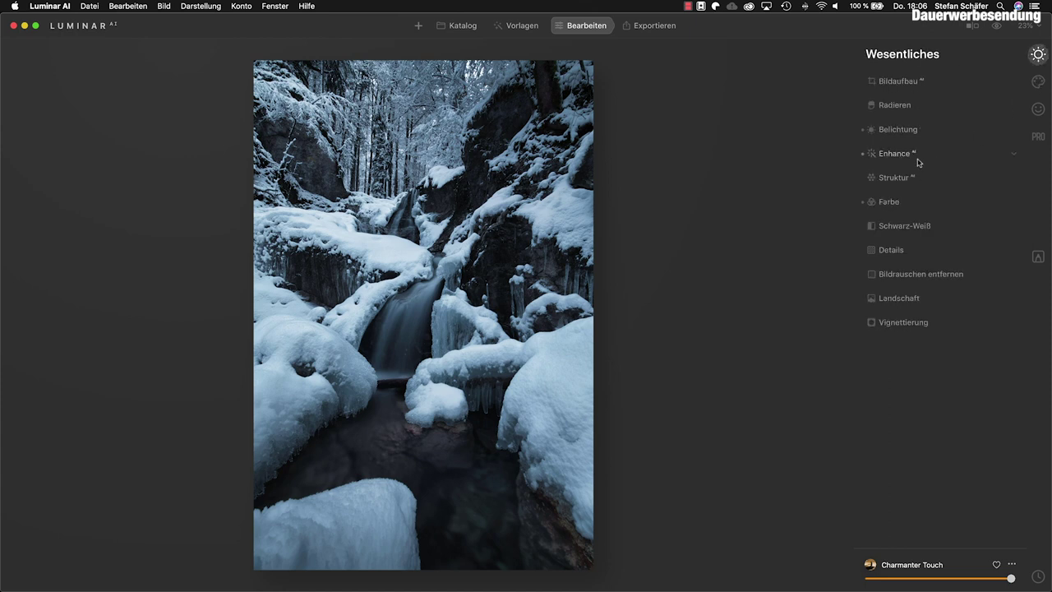
pyautogui.click(890, 130)
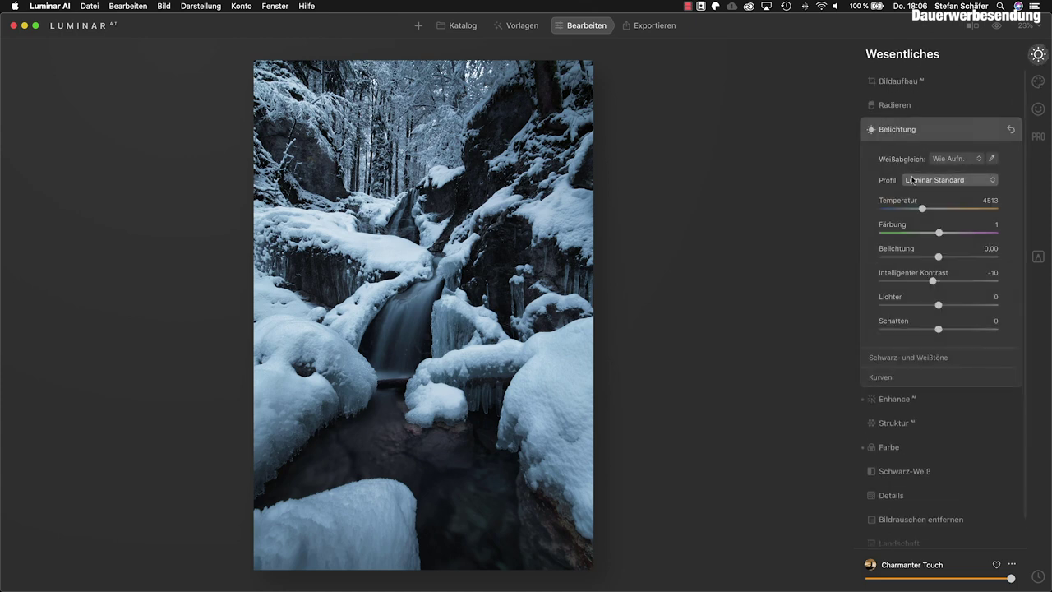
pyautogui.moveTo(923, 209); pyautogui.dragTo(915, 211)
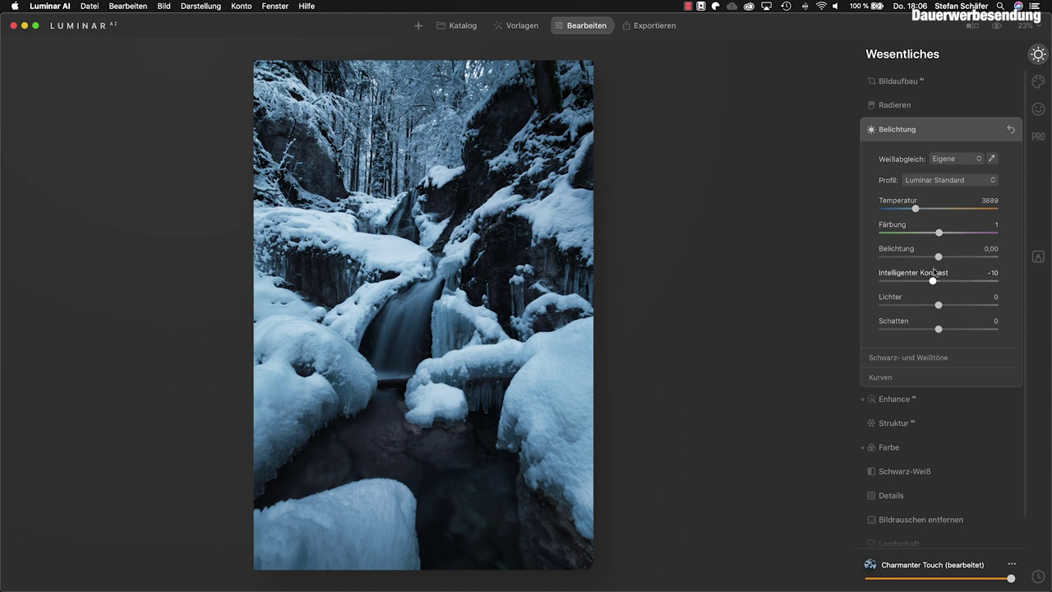
pyautogui.moveTo(938, 305); pyautogui.dragTo(933, 306)
pyautogui.moveTo(939, 257); pyautogui.dragTo(941, 261)
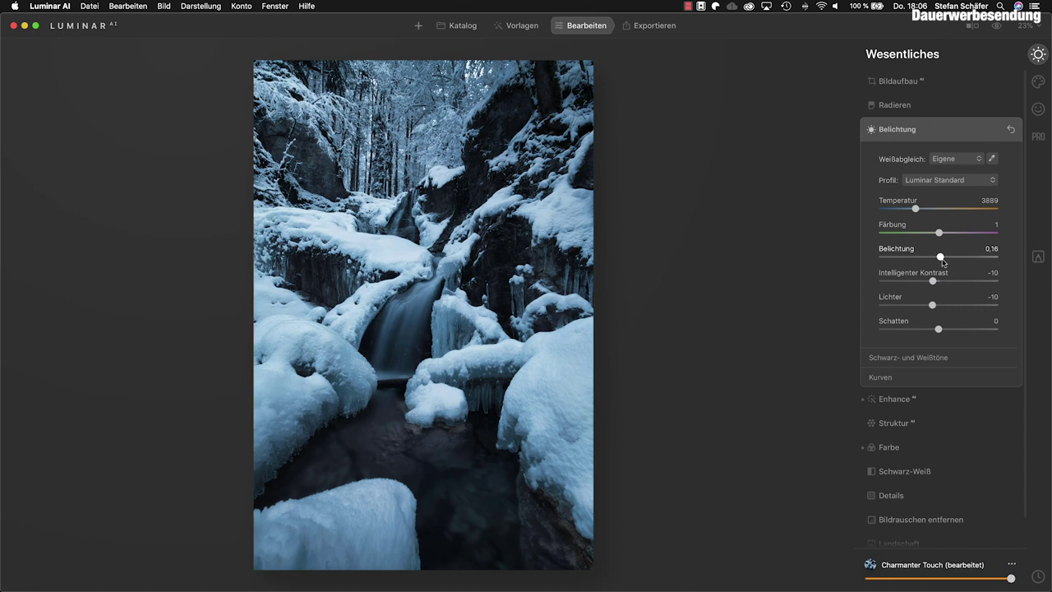
pyautogui.click(905, 425)
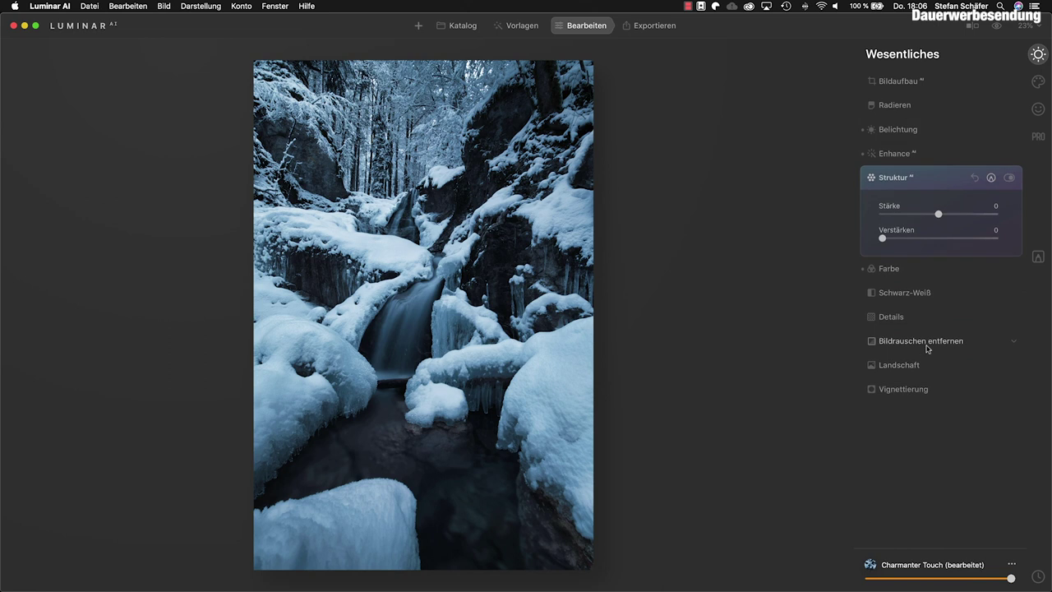
pyautogui.moveTo(940, 213); pyautogui.dragTo(955, 217)
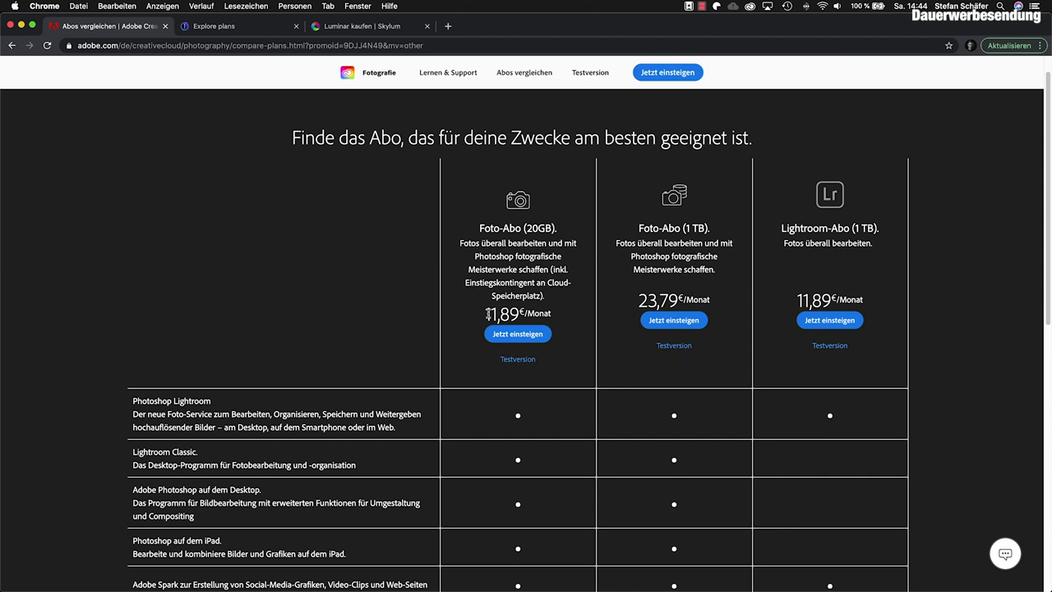
# Review Capture One's Compare products table, then bring up the Luminar kaufen | Skylum page
pyautogui.click(212, 25)
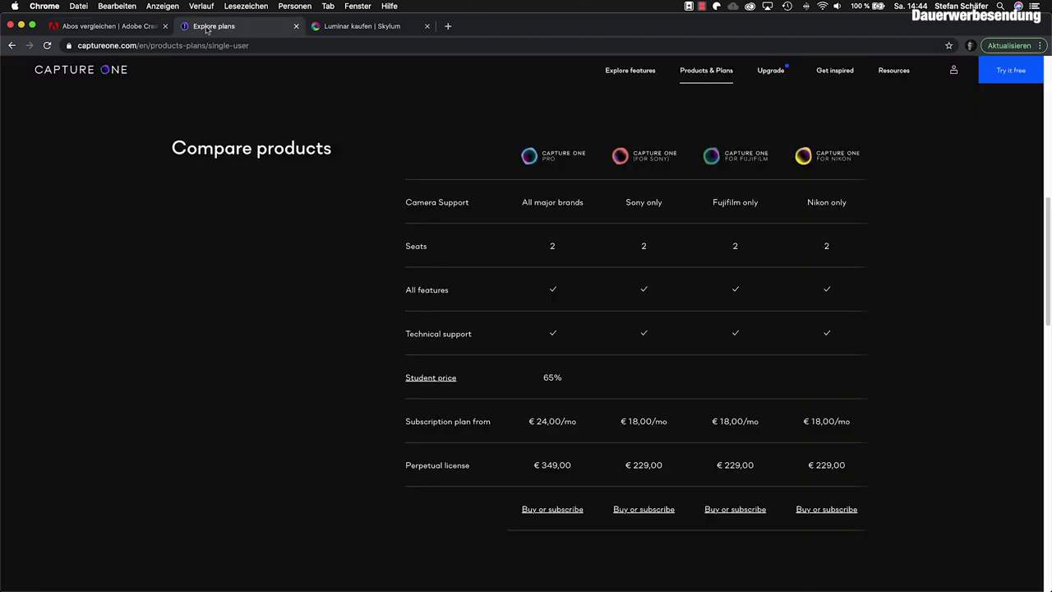
pyautogui.scroll(-1, 262, 202)
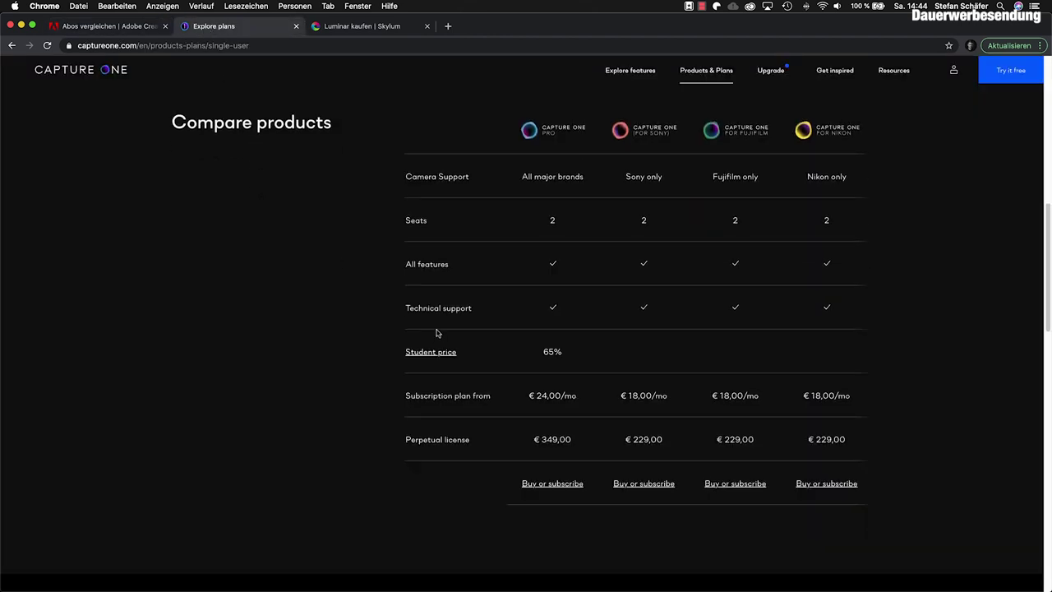
pyautogui.scroll(1, 436, 337)
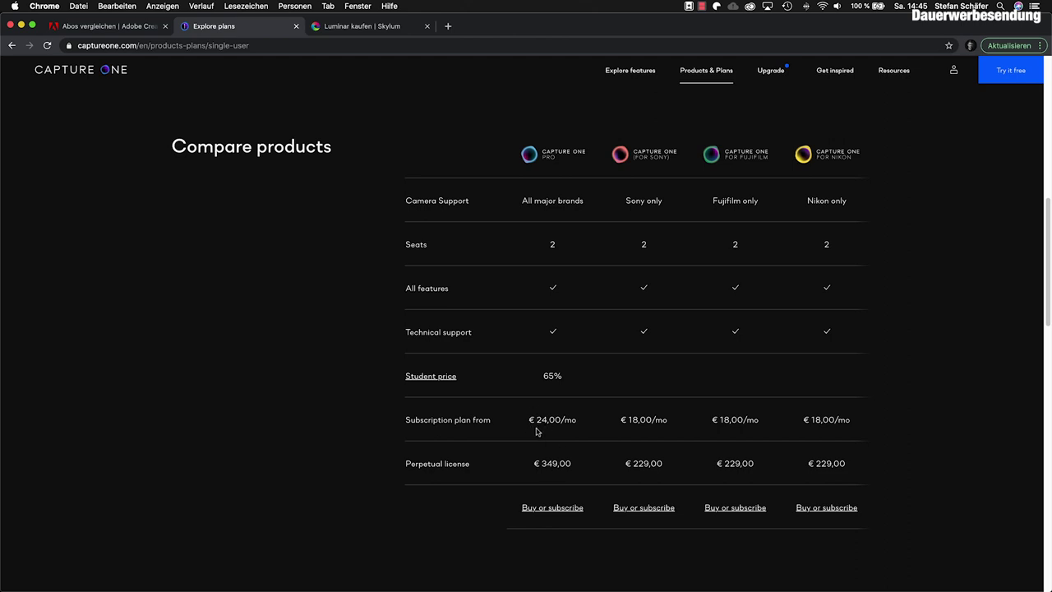
pyautogui.click(355, 27)
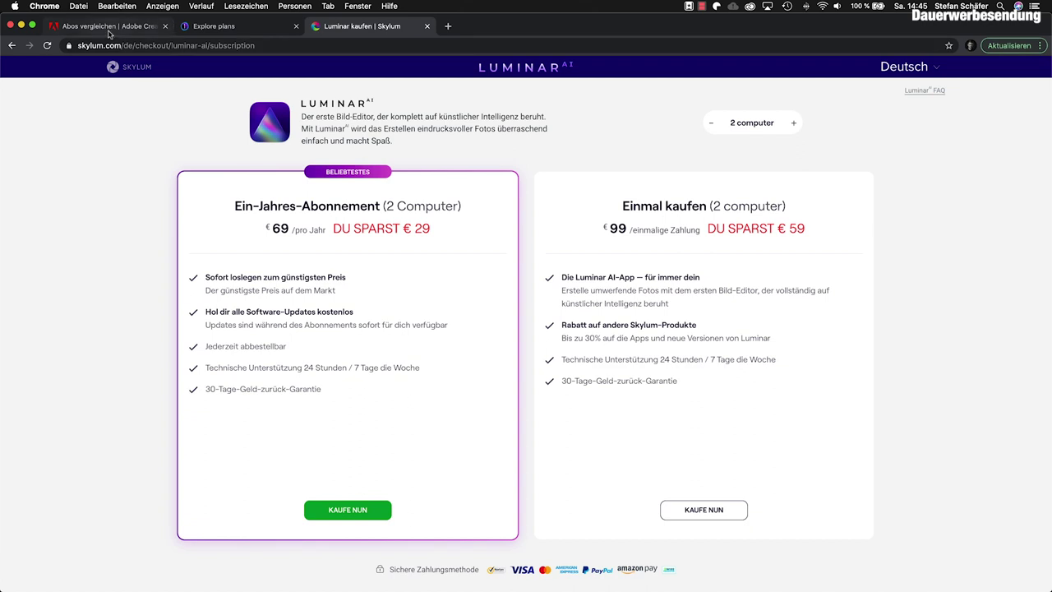
pyautogui.click(205, 32)
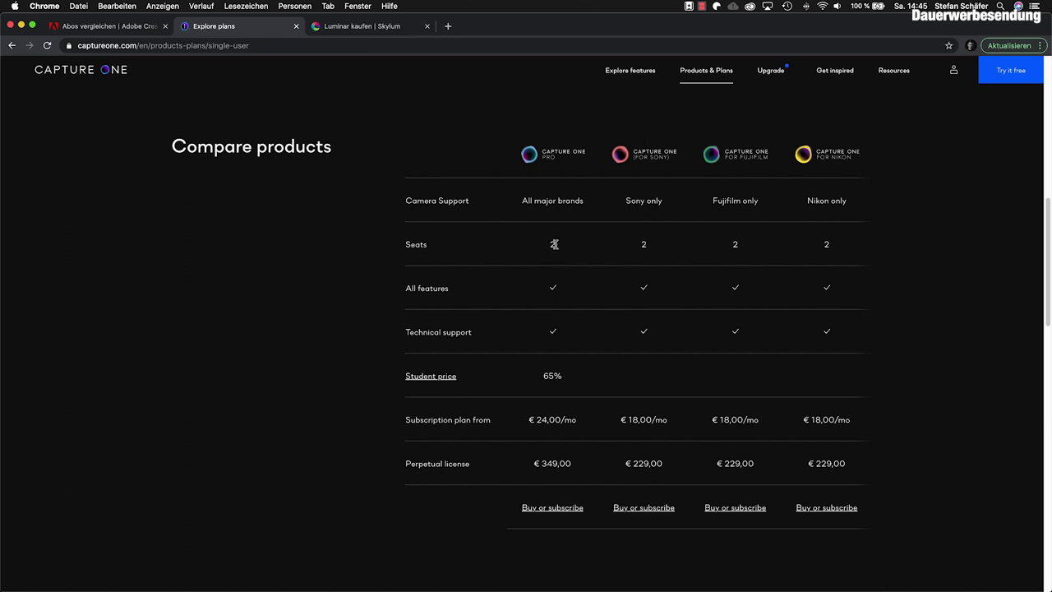
pyautogui.click(373, 30)
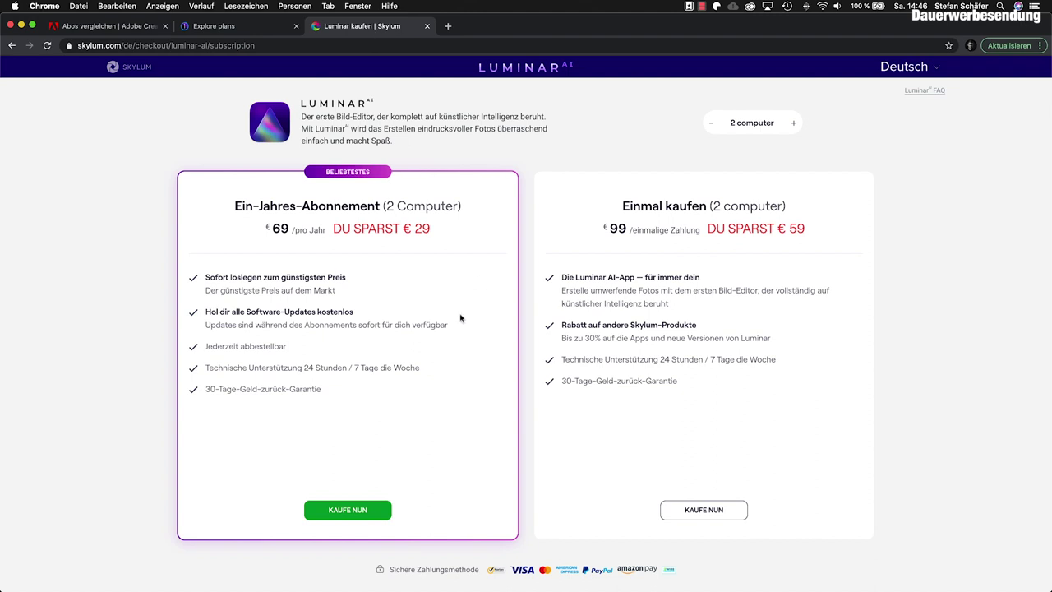